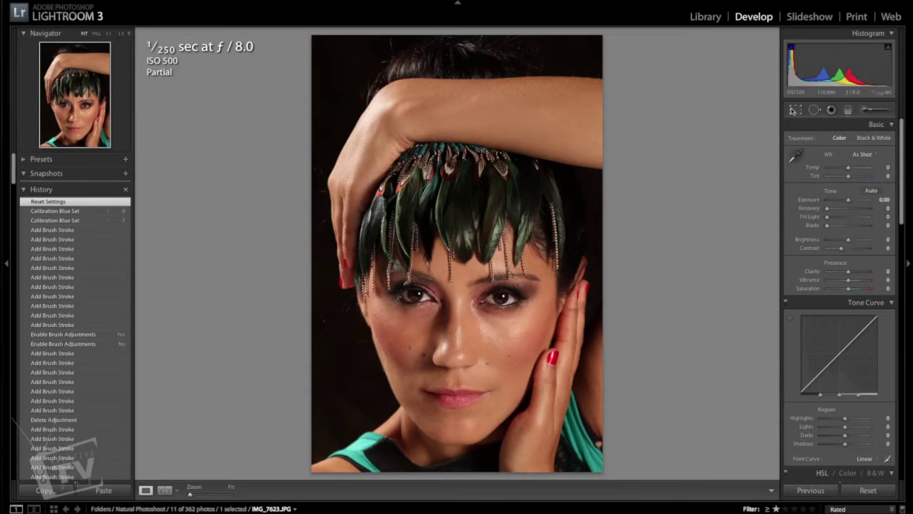
Crop the portrait with the aspect ratio unlocked, trimming the raised arm above the headpiece and a strip below the chin
left_click(794, 110)
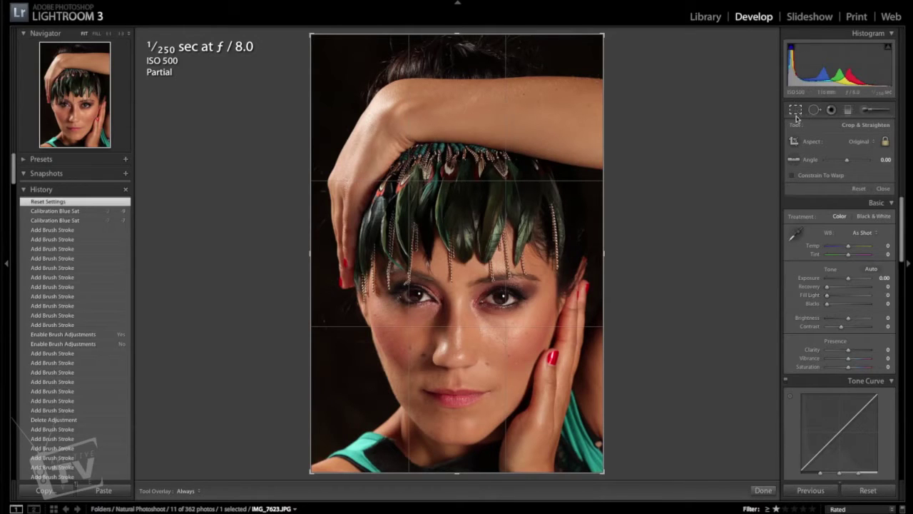
left_click(885, 142)
left_click_drag(457, 34, 456, 103)
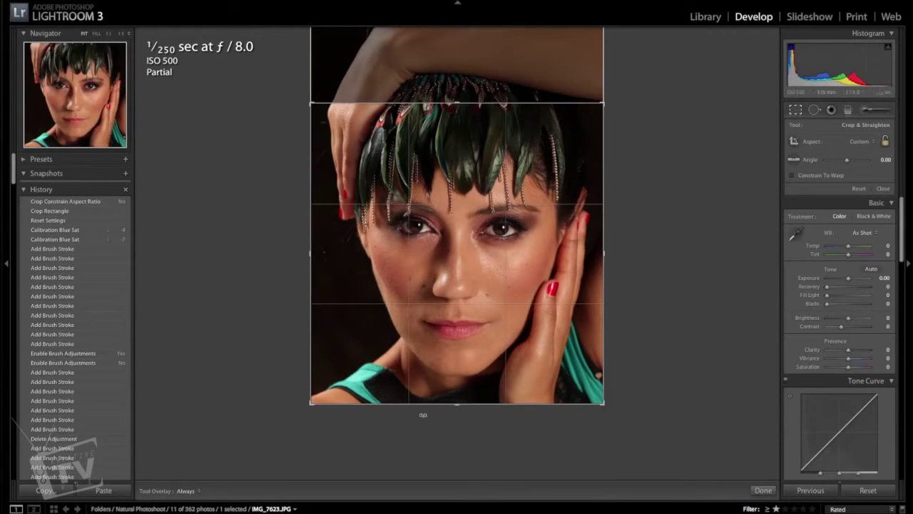
left_click_drag(457, 406, 463, 395)
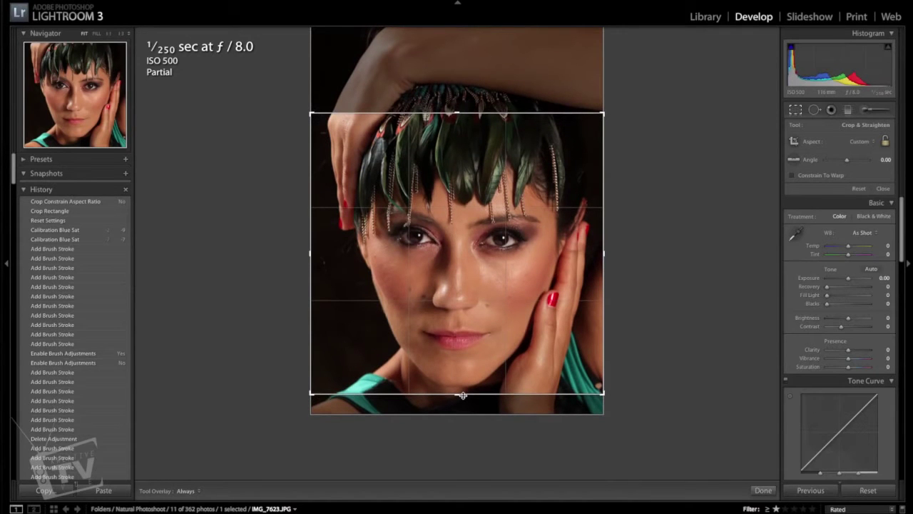
key("Return")
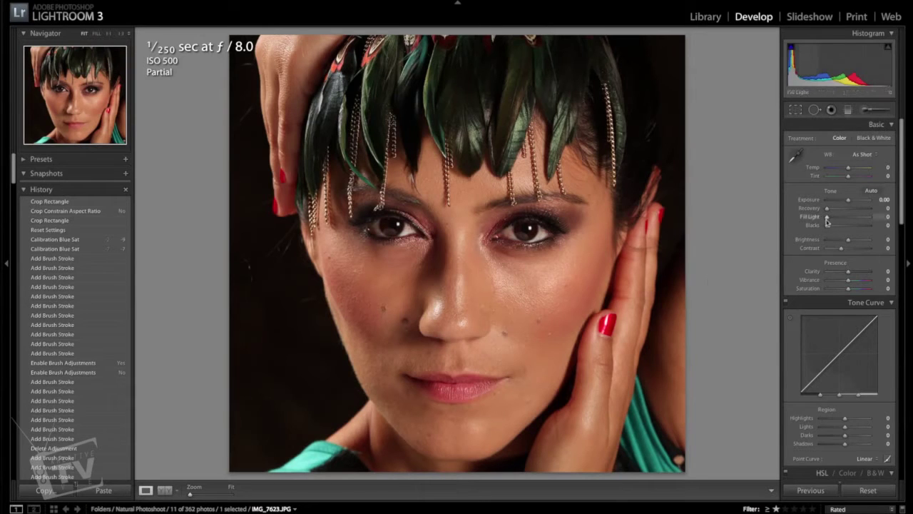
Raise the Fill Light to 30 to lighten the shadows in the portrait
left_click_drag(826, 220, 837, 220)
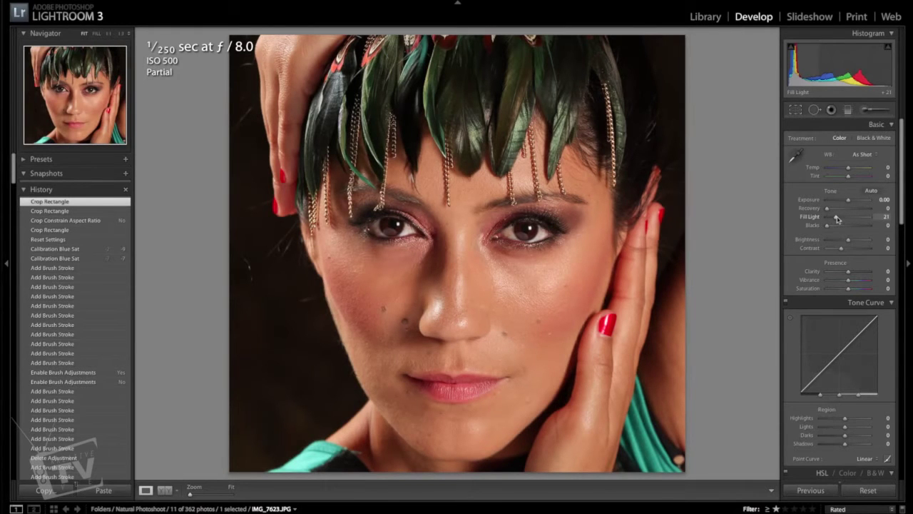
left_click_drag(837, 219, 841, 219)
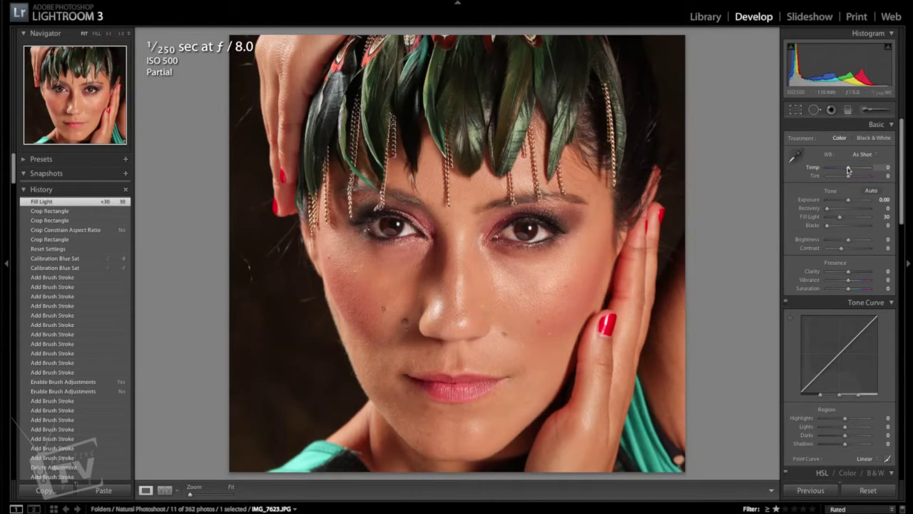
Set the white balance Temp to -5 and compare the photo side by side with its original
left_click_drag(849, 169, 847, 170)
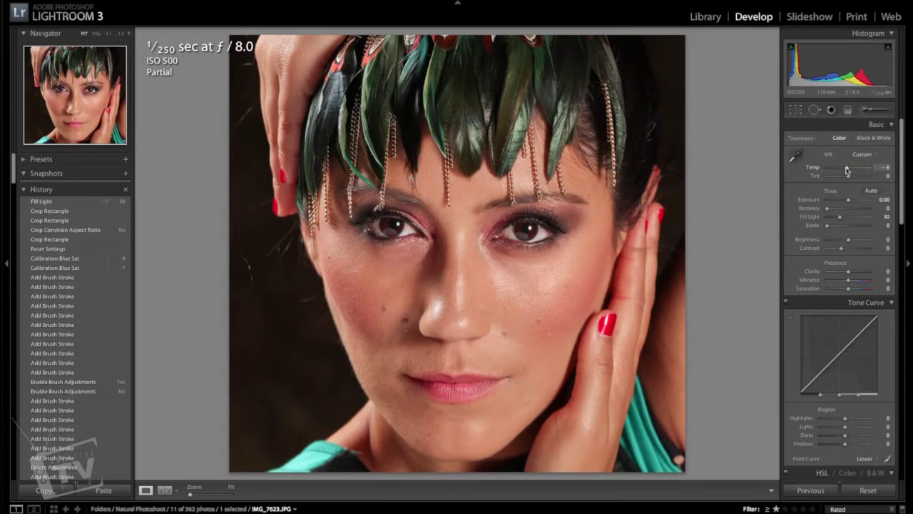
left_click_drag(847, 170, 848, 169)
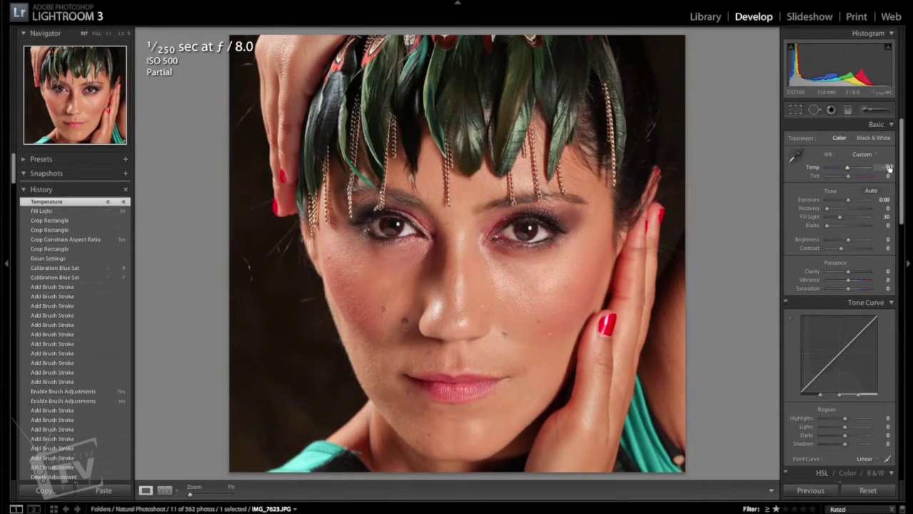
left_click(885, 168)
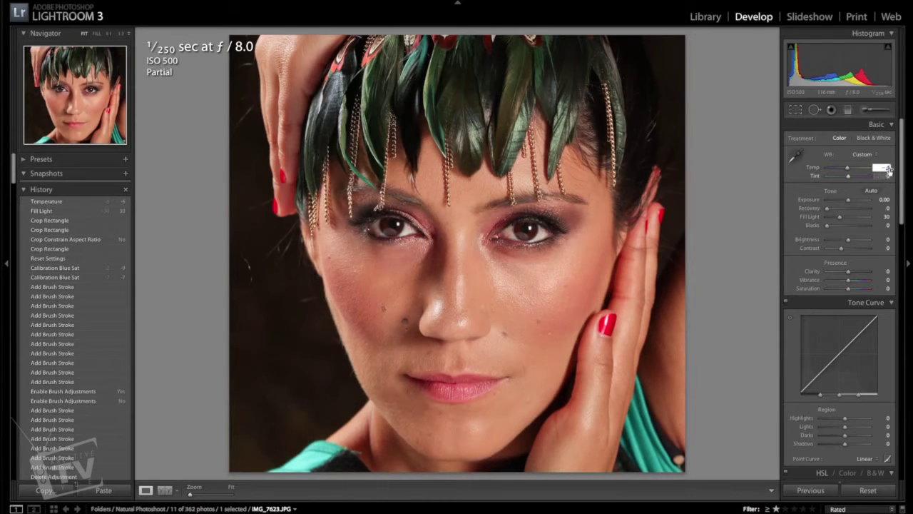
type("-5")
key("Tab")
left_click(165, 491)
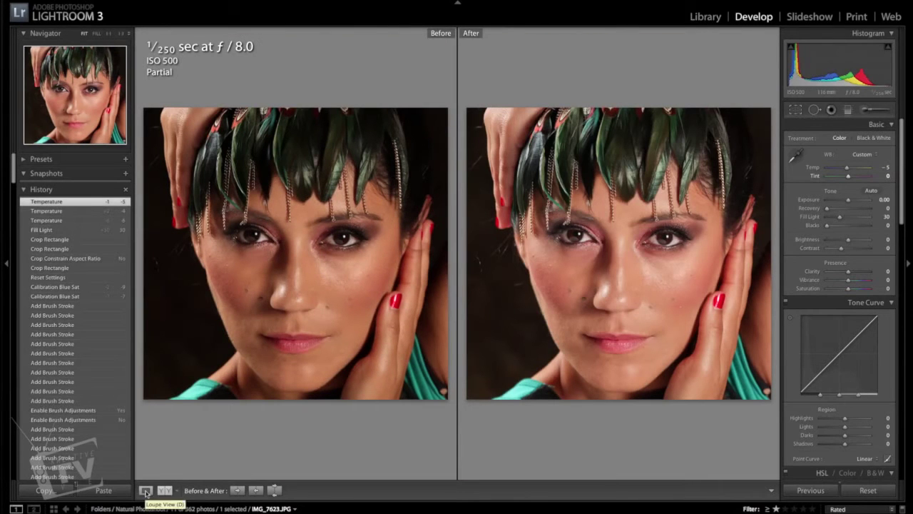
left_click(146, 491)
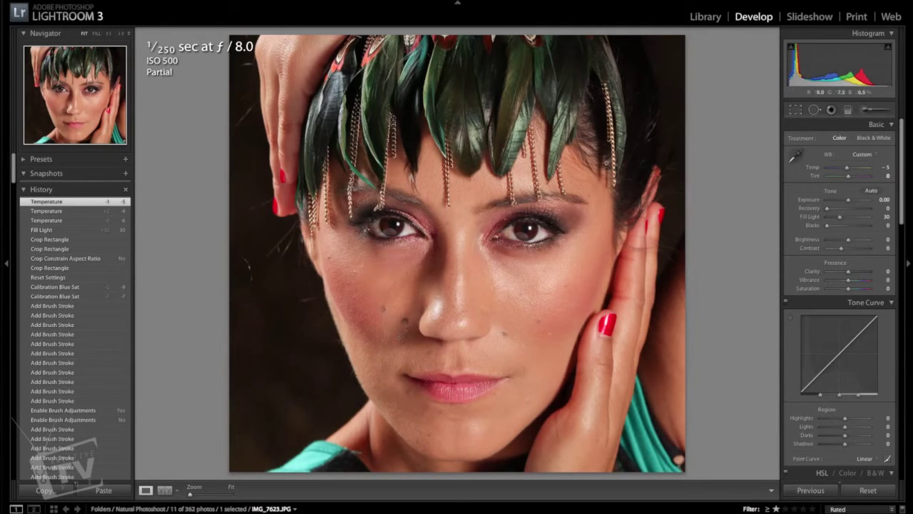
Retouch the small skin blemishes across the face using Spot Removal in Heal mode at 100 opacity
left_click(815, 110)
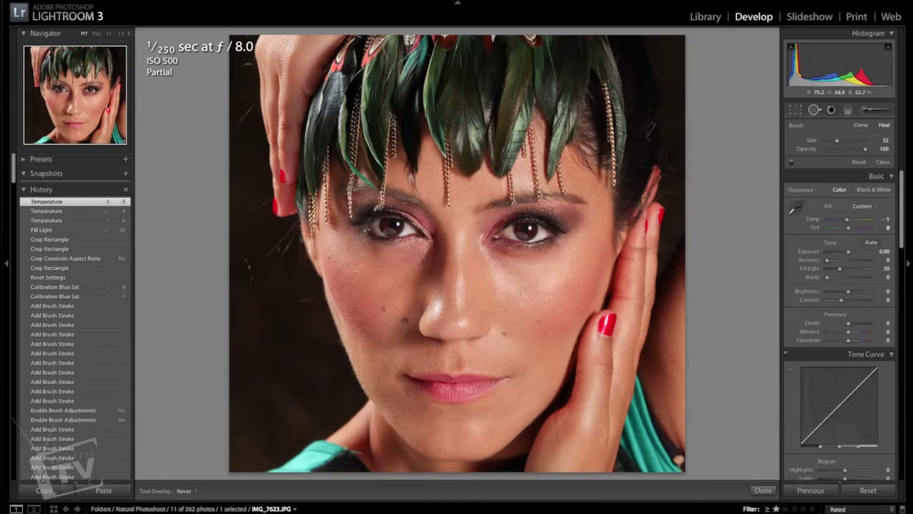
left_click(521, 293)
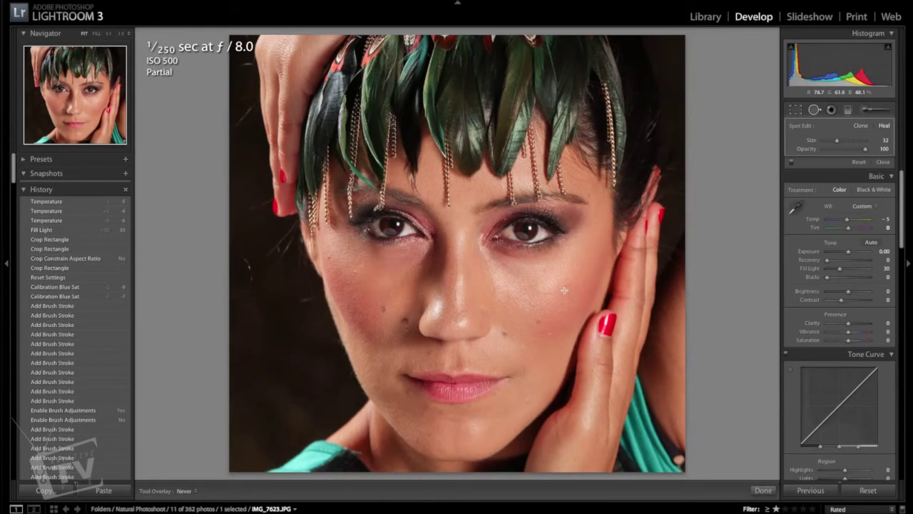
key("z")
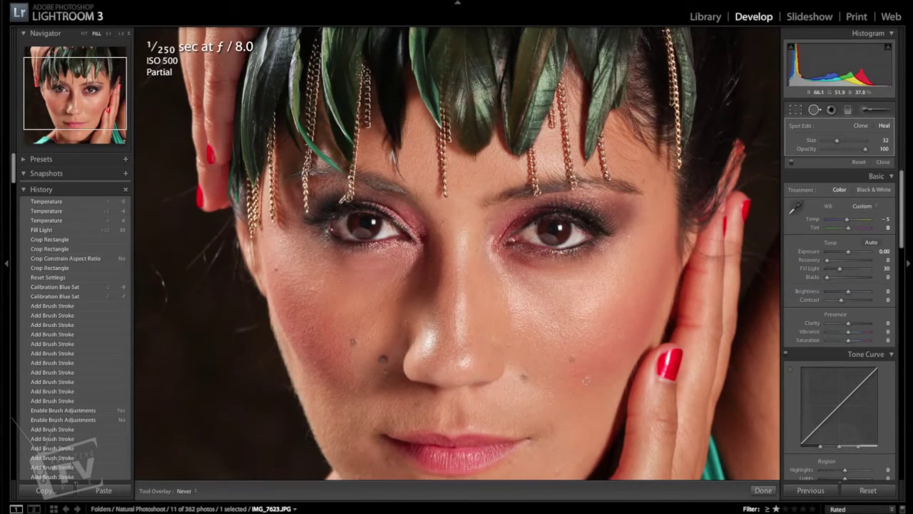
left_click(587, 380)
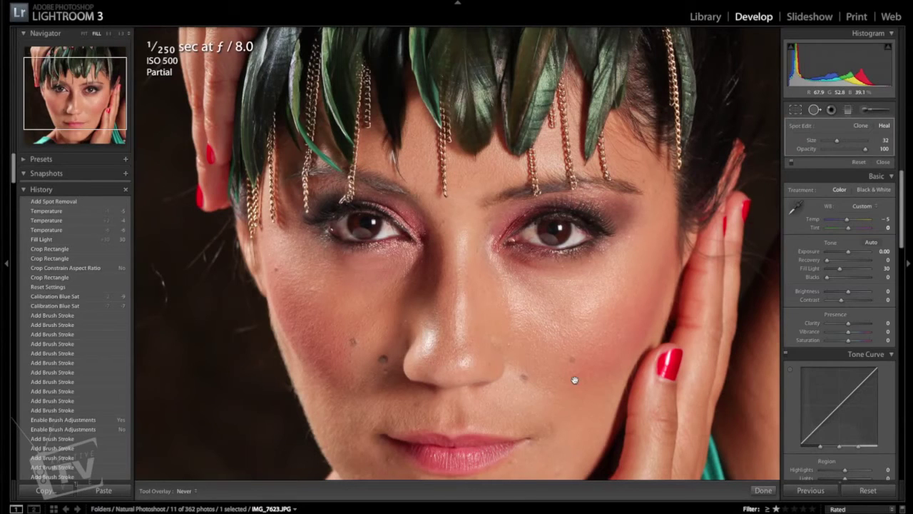
left_click(280, 268)
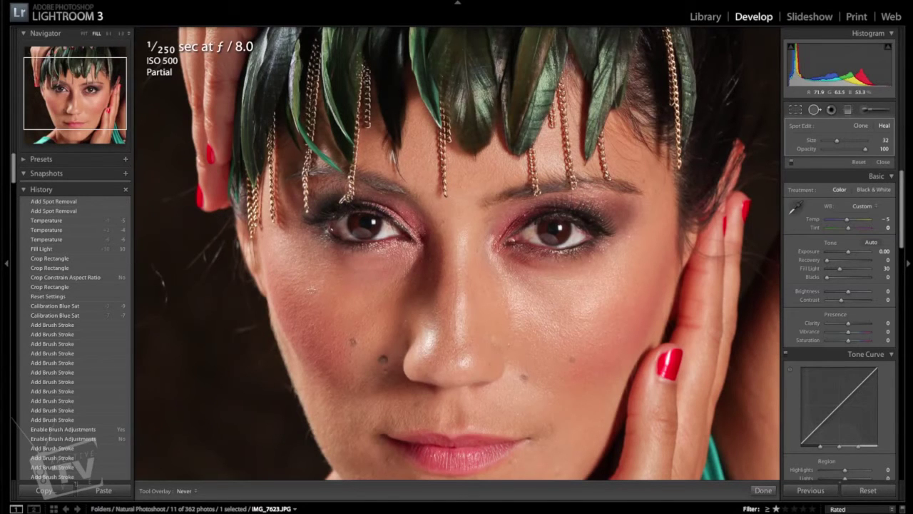
left_click(311, 288)
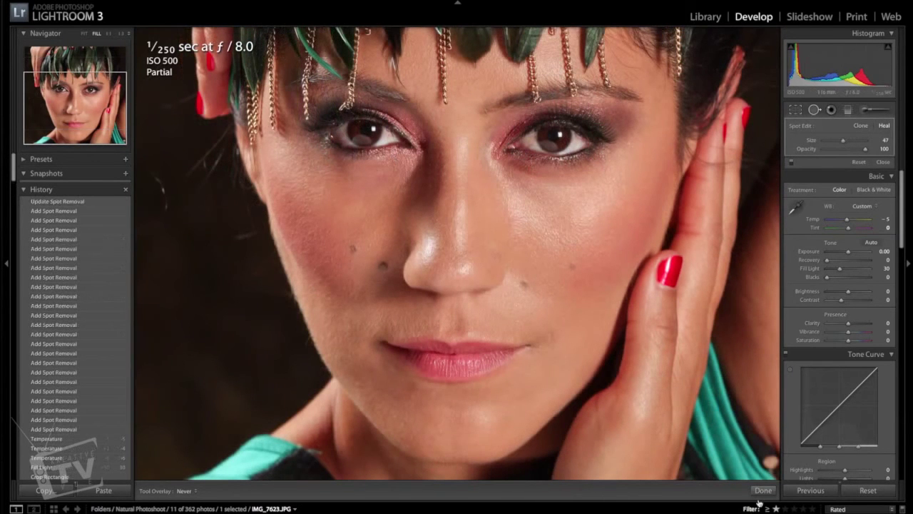
left_click(762, 490)
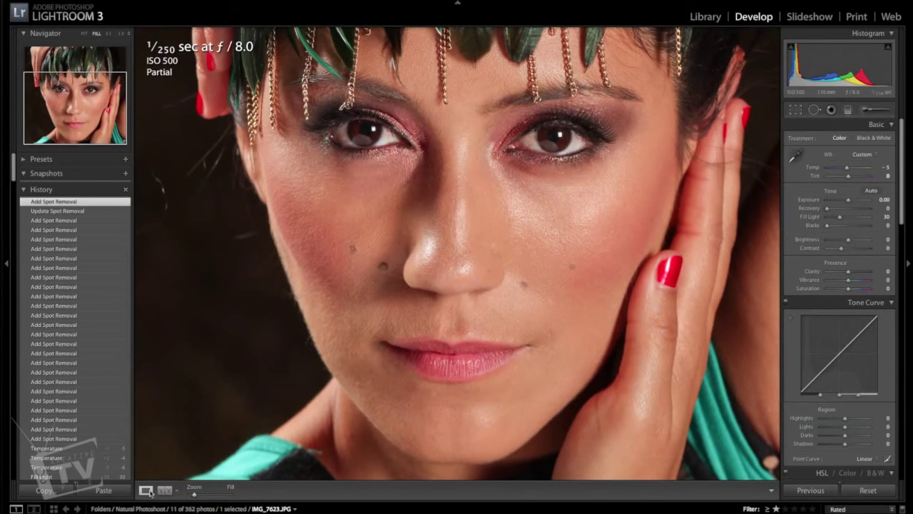
Compare the retouched face with the original in the side-by-side and split Before/After views
left_click(164, 490)
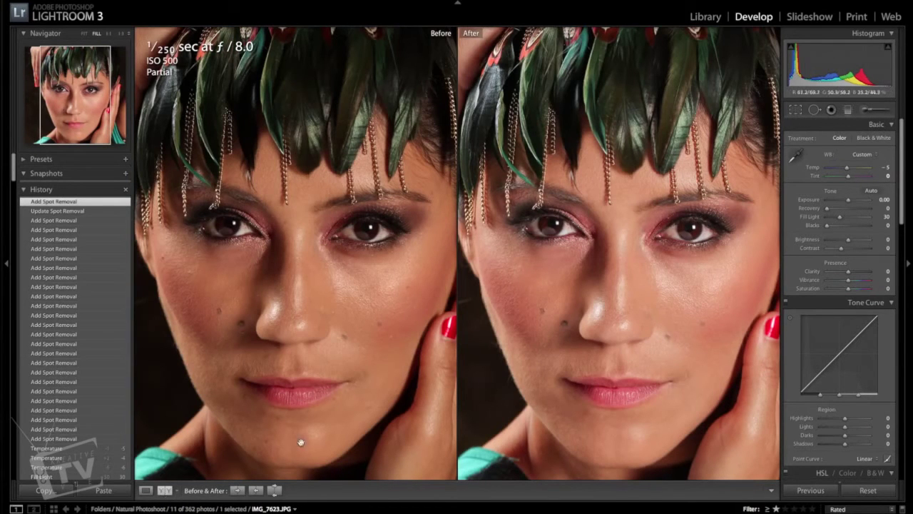
left_click(165, 491)
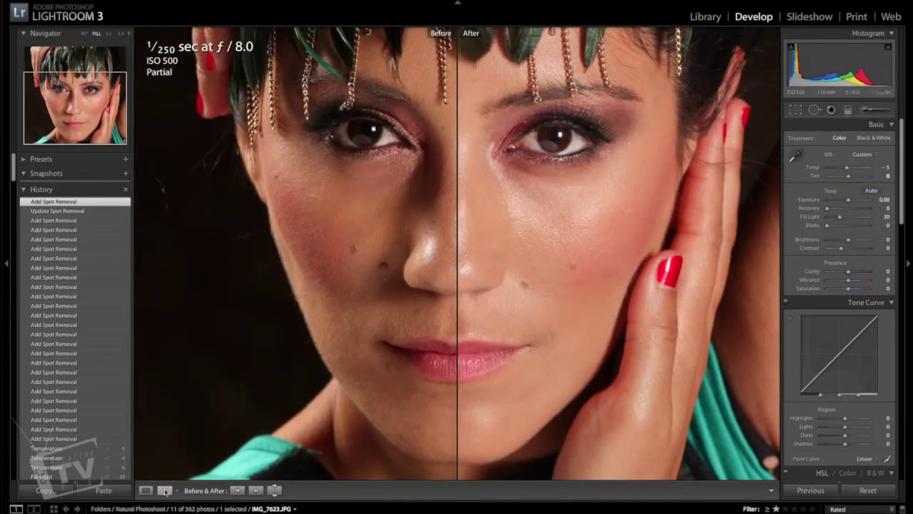
left_click(146, 491)
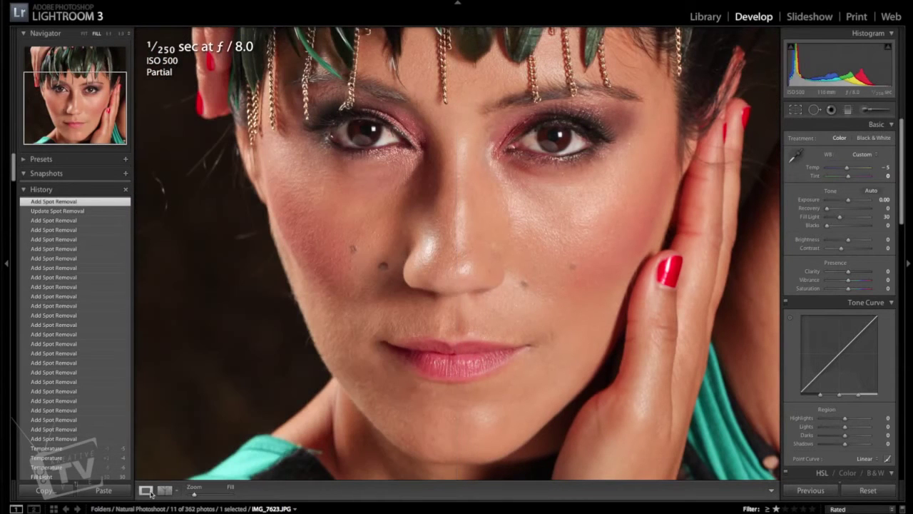
Paint a Clarity adjustment of -51 with brush feather 49 over the facial skin, avoiding the eyes, eyebrows and lips
left_click(872, 112)
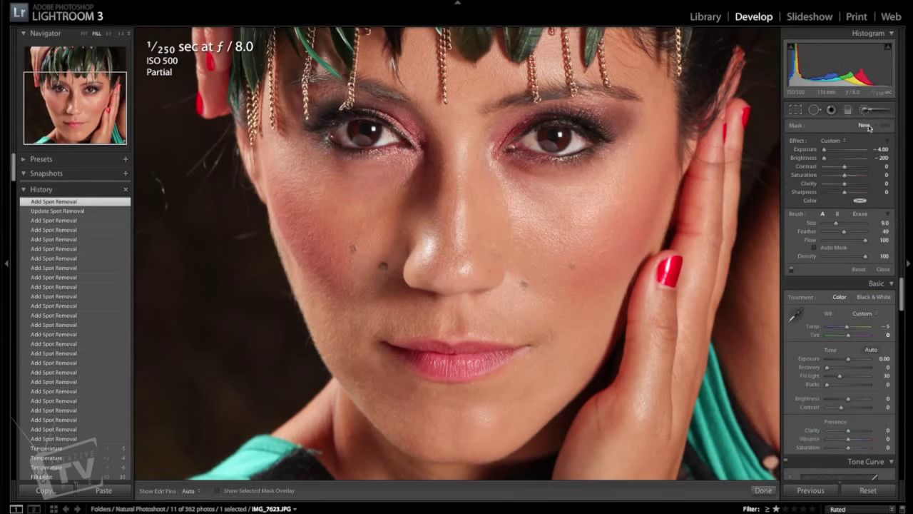
left_click(842, 141)
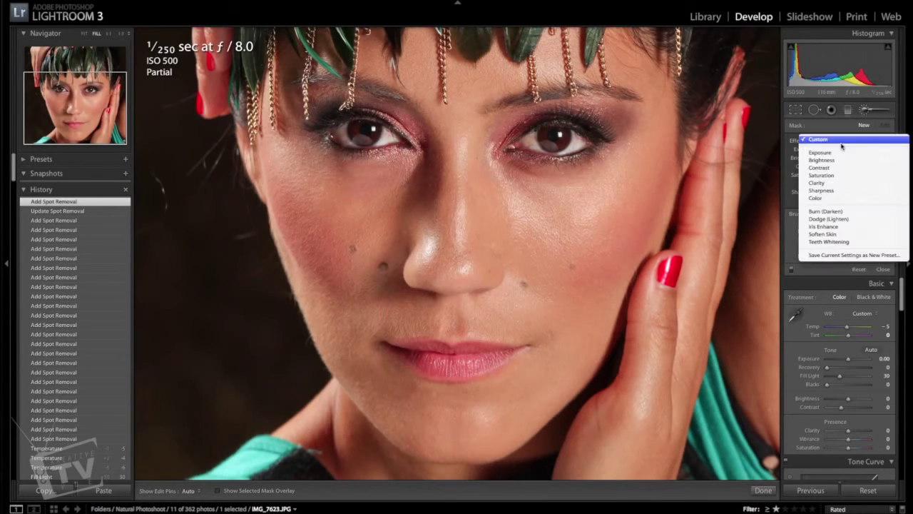
left_click(833, 184)
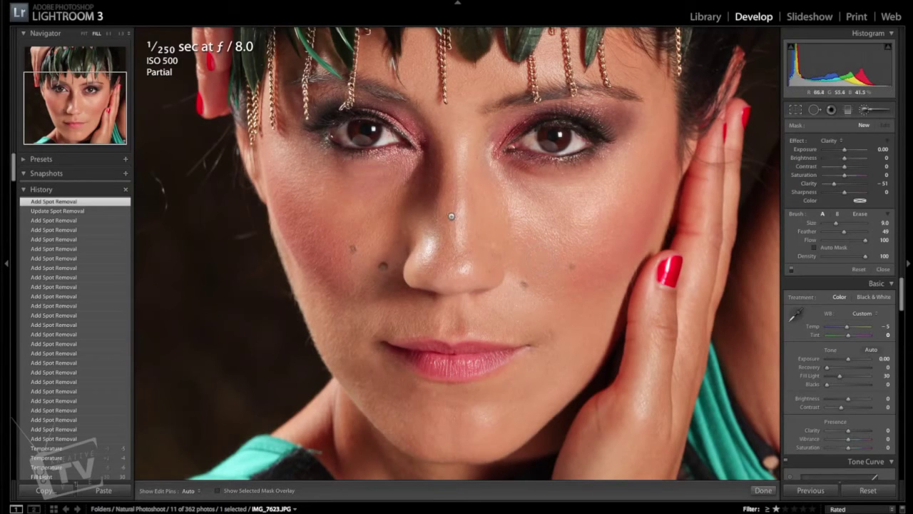
key("bracketright")
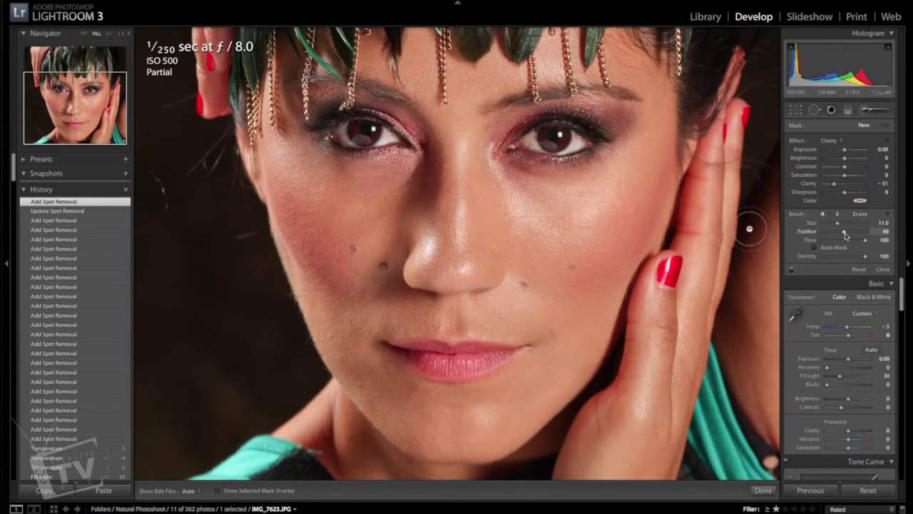
key("h")
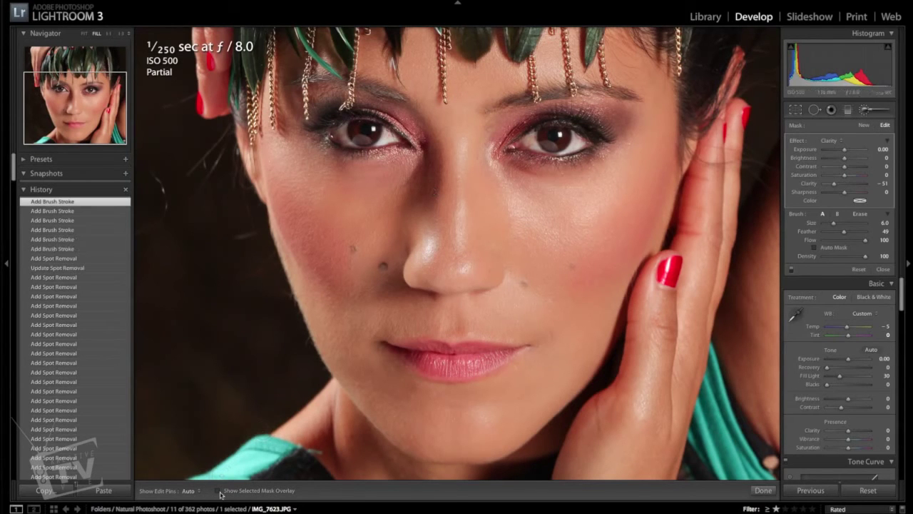
Check the painted skin coverage with the selected mask overlay and the edit pin shown and hidden
key("alt")
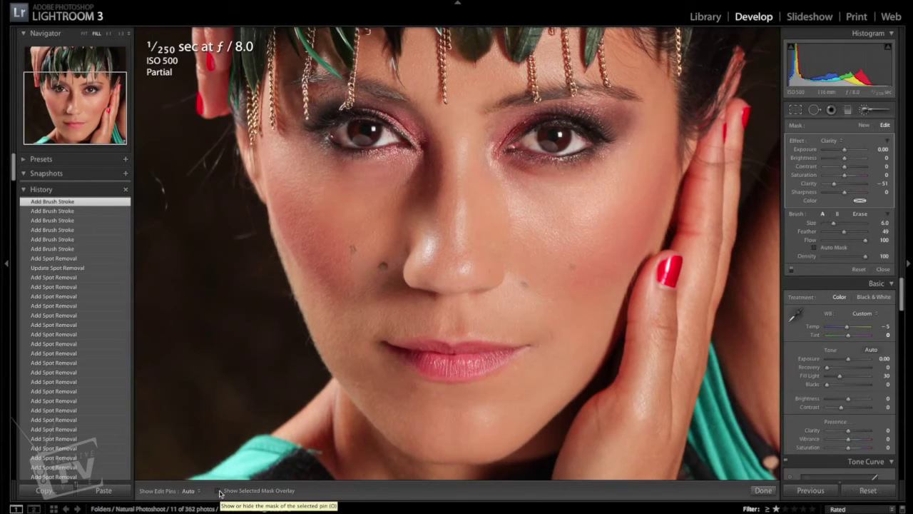
left_click(218, 490)
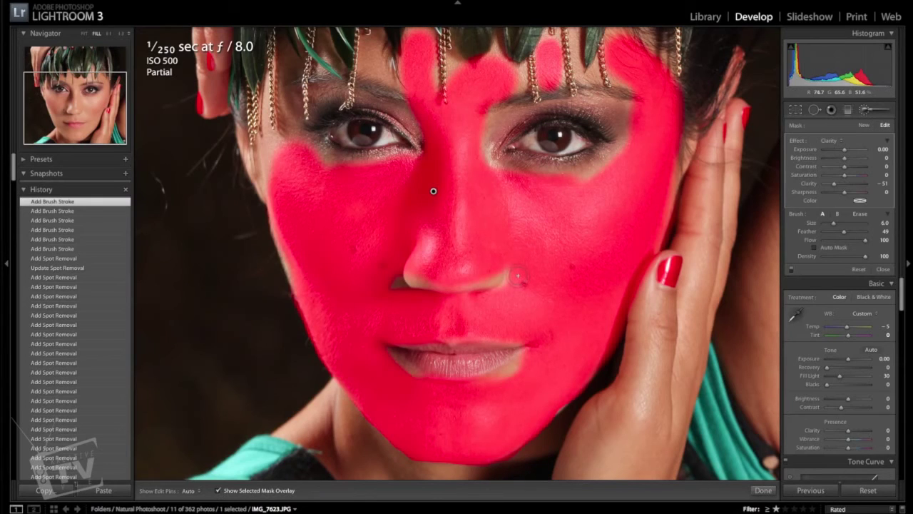
key("h")
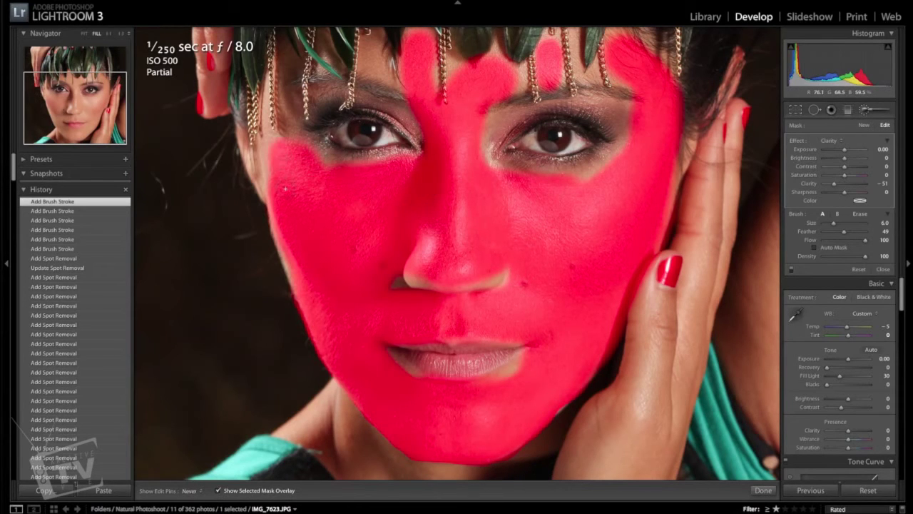
key("h")
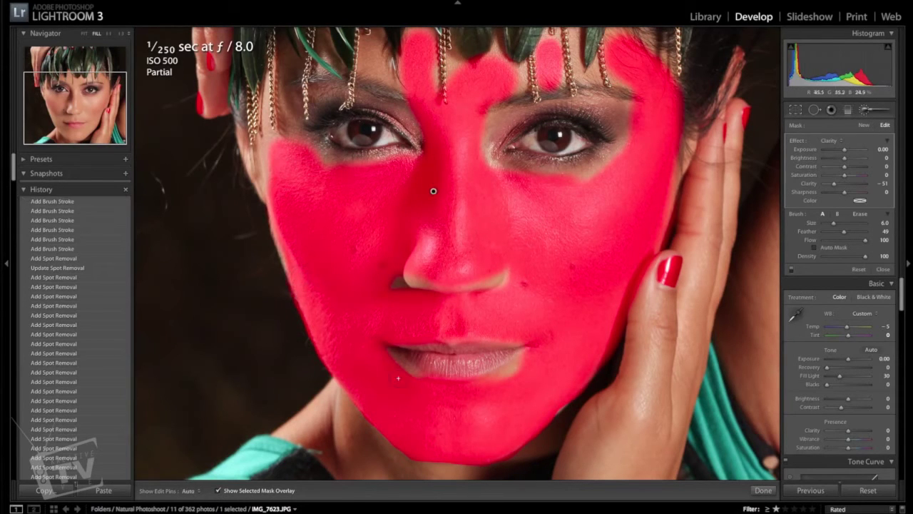
key("h")
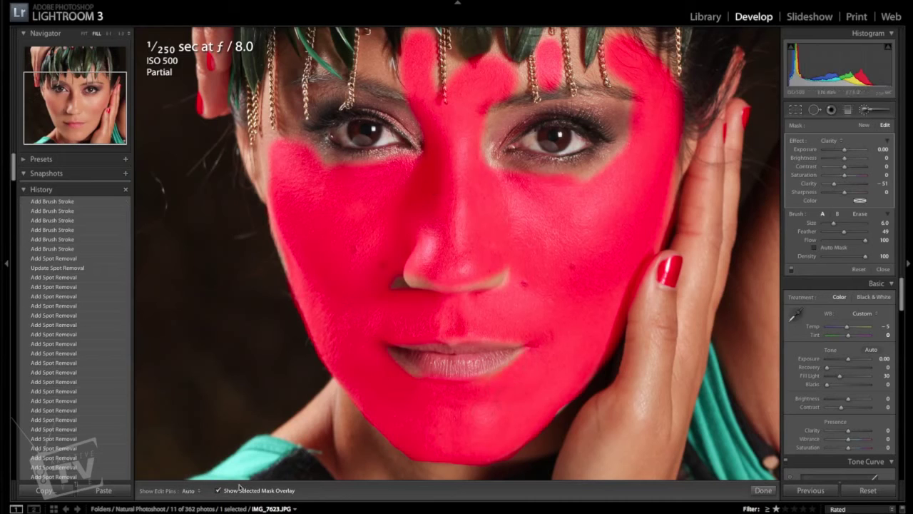
left_click(220, 491)
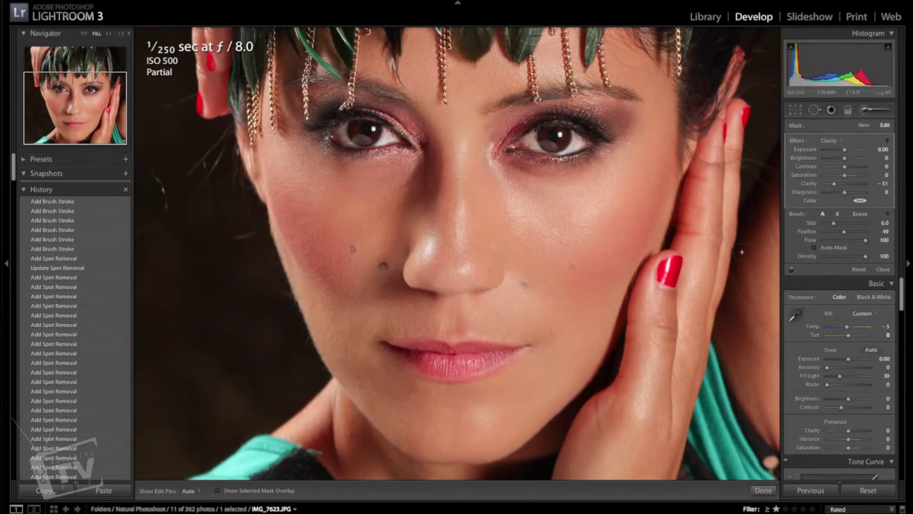
Toggle the brush adjustments to compare the facial skin with and without the softening
left_click(791, 274)
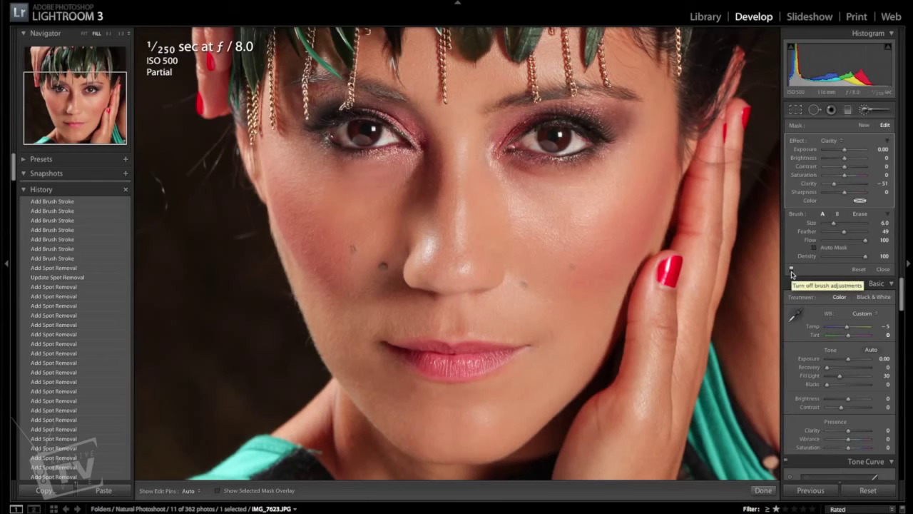
left_click(792, 269)
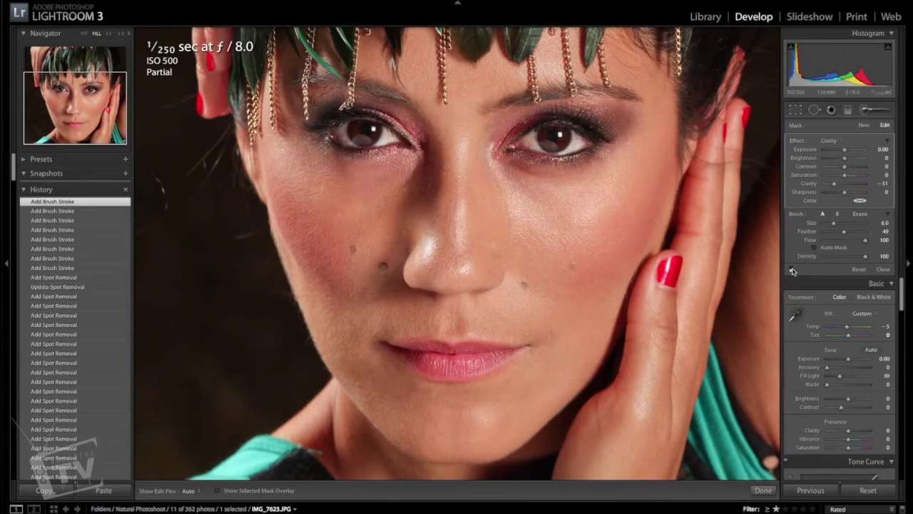
left_click(791, 270)
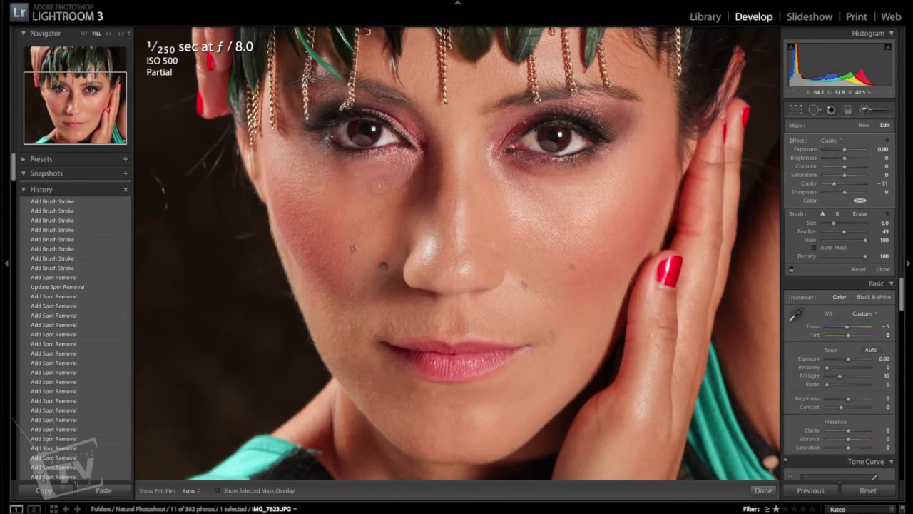
Paint a new brush mask with Sharpness 50 and feather 49 over the eye and lashes at the left of the photo
key("bracketleft")
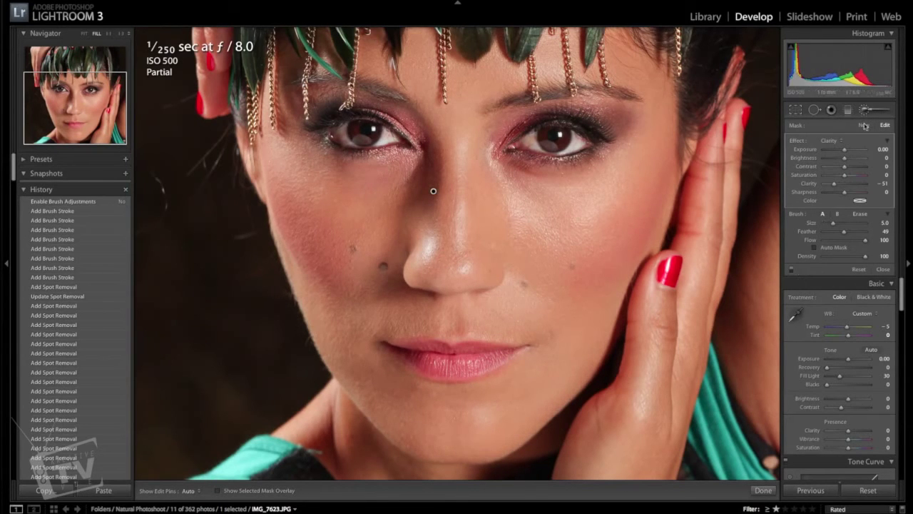
left_click(864, 126)
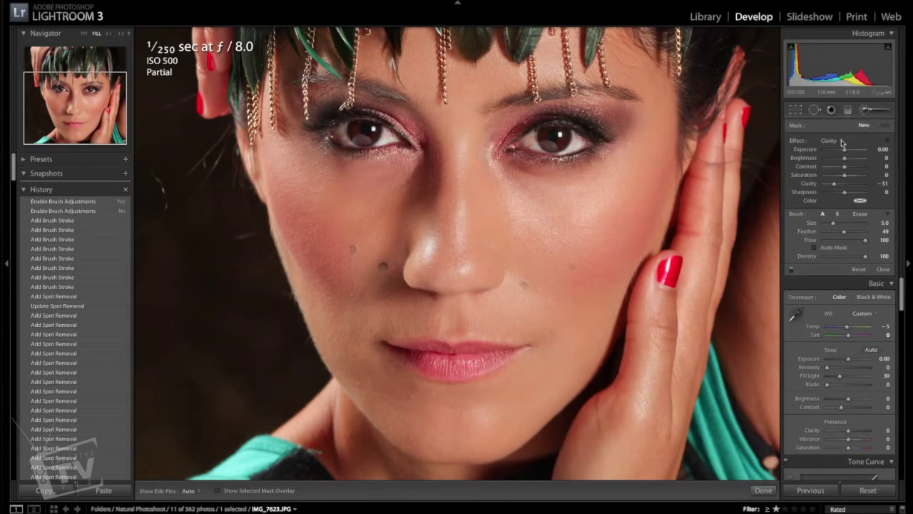
left_click(842, 141)
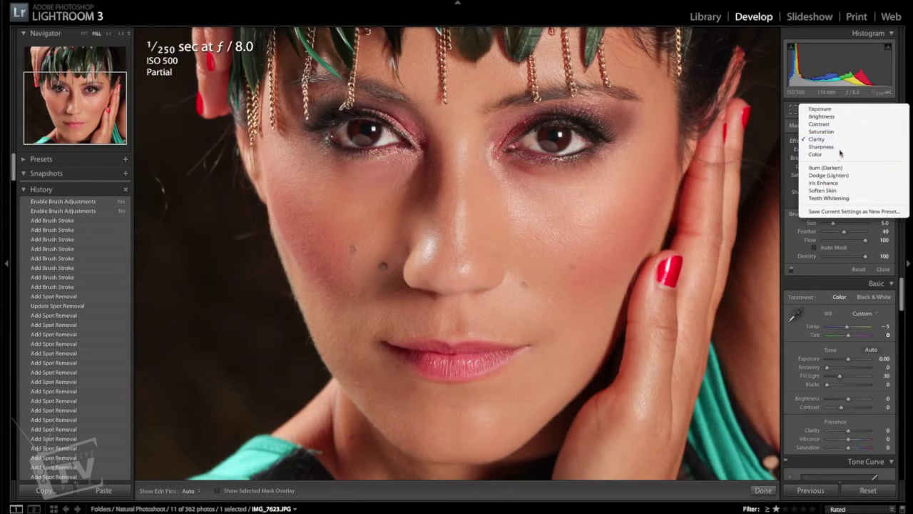
left_click(817, 146)
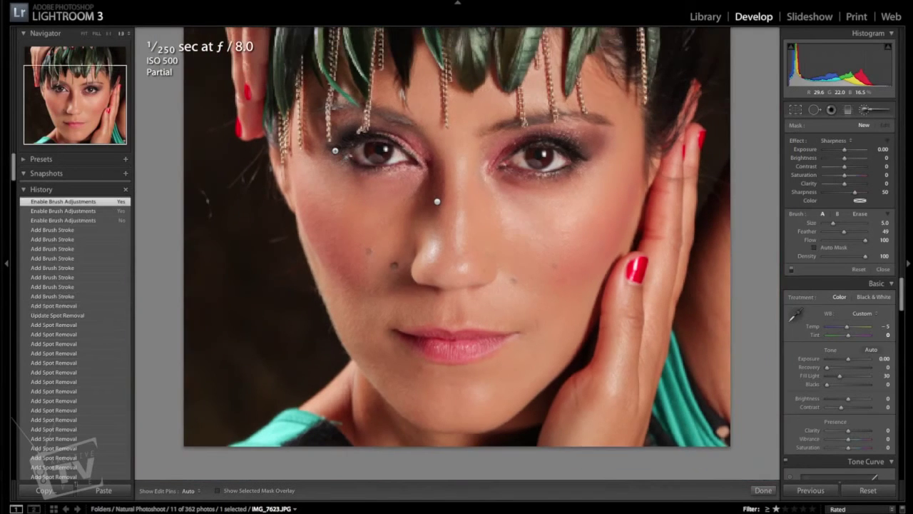
key("z")
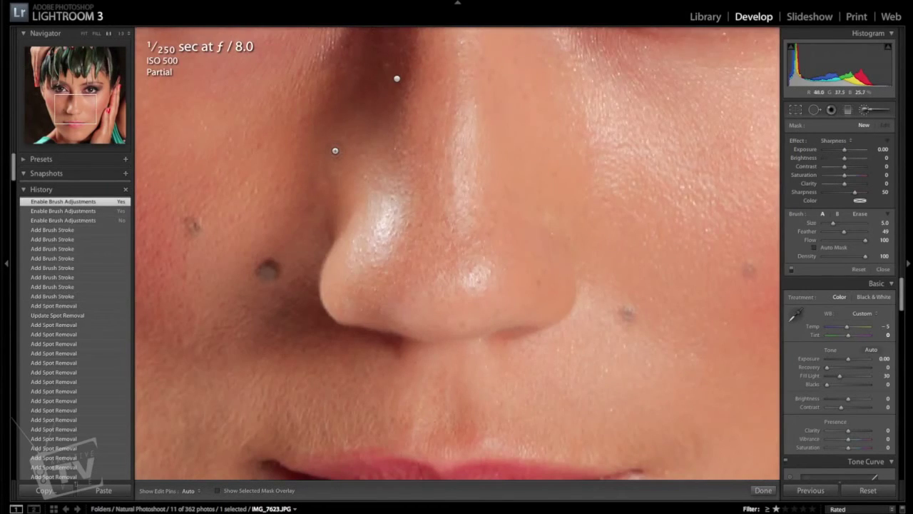
left_click_drag(338, 90, 579, 470)
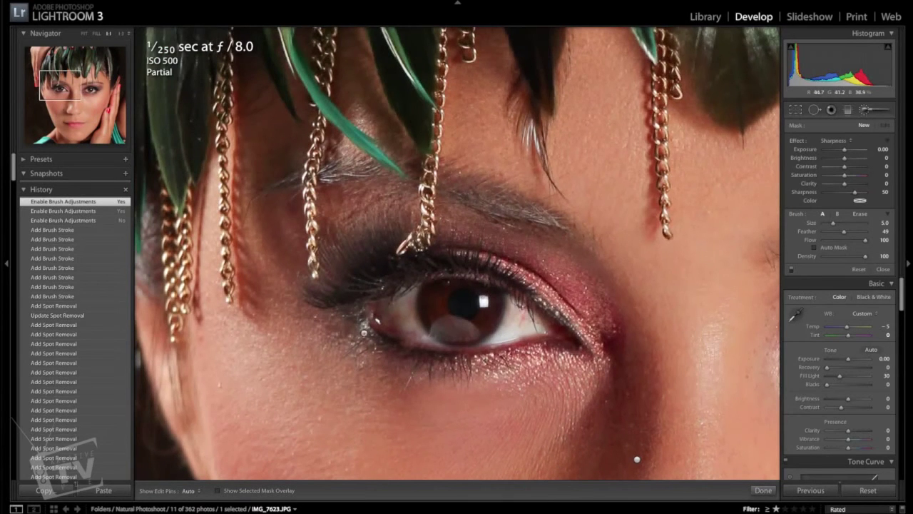
scroll(362, 287, "up", 4)
key("h")
mouse_move(378, 269)
left_mouse_down()
mouse_move(407, 245)
mouse_move(534, 289)
mouse_move(528, 283)
mouse_move(600, 325)
mouse_move(451, 364)
mouse_move(410, 362)
mouse_move(343, 314)
mouse_move(345, 288)
mouse_move(410, 256)
mouse_move(378, 251)
mouse_move(371, 238)
left_mouse_up()
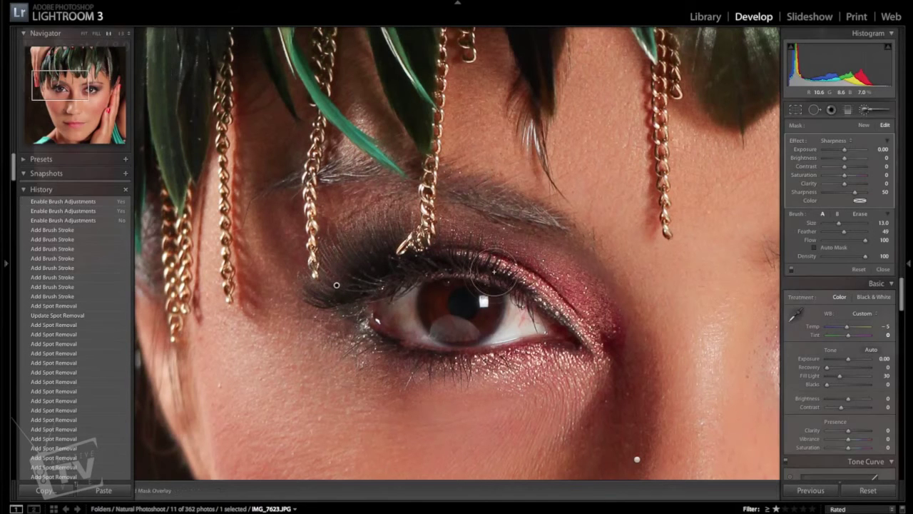
Extend the Sharpness mask over the other eye, its eyelid and lashes with brush size 10.0
key("Tab")
left_click_drag(337, 285, 92, 283)
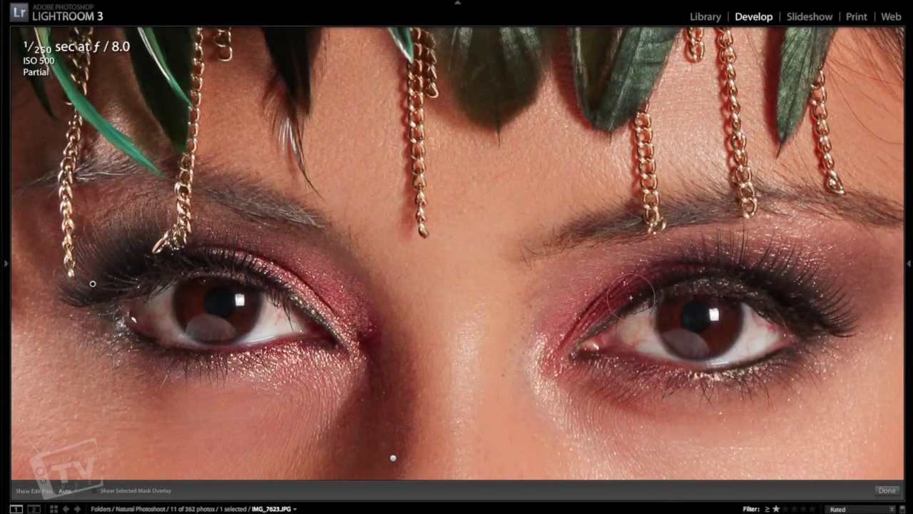
key("h")
mouse_move(762, 264)
left_mouse_down()
mouse_move(826, 307)
mouse_move(767, 364)
mouse_move(785, 368)
mouse_move(757, 386)
mouse_move(768, 383)
left_mouse_up()
mouse_move(632, 288)
left_mouse_down()
mouse_move(613, 326)
mouse_move(713, 259)
mouse_move(699, 262)
mouse_move(779, 279)
mouse_move(833, 315)
mouse_move(745, 280)
mouse_move(597, 311)
mouse_move(578, 354)
mouse_move(604, 308)
mouse_move(615, 314)
left_mouse_up()
key("h")
key("h")
key("z")
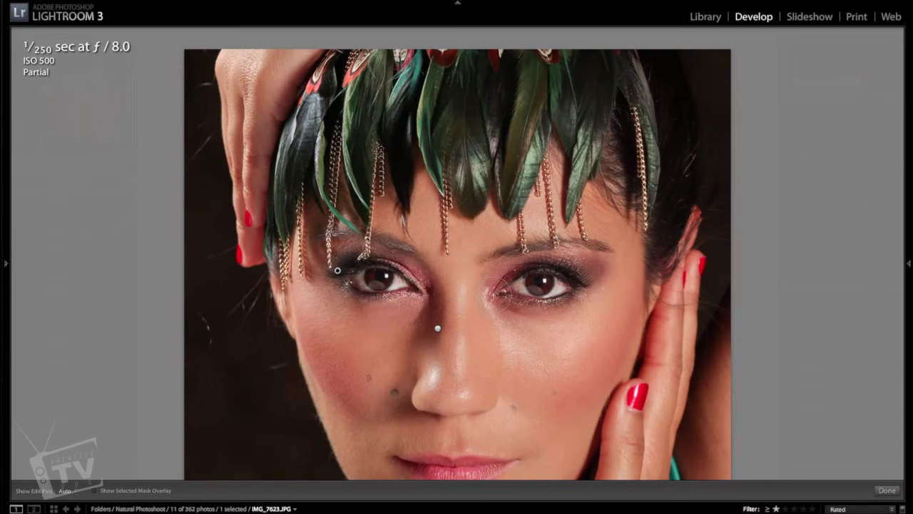
key("Tab")
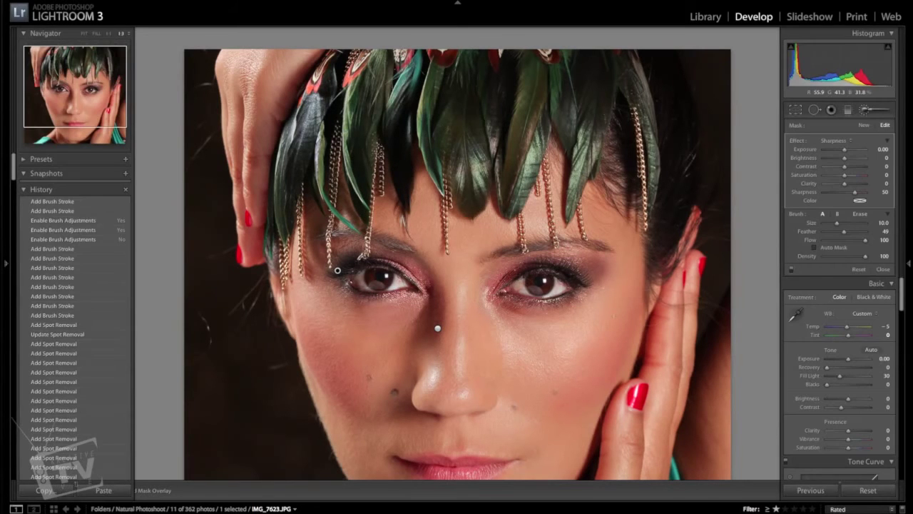
left_click(336, 265)
left_click(834, 140)
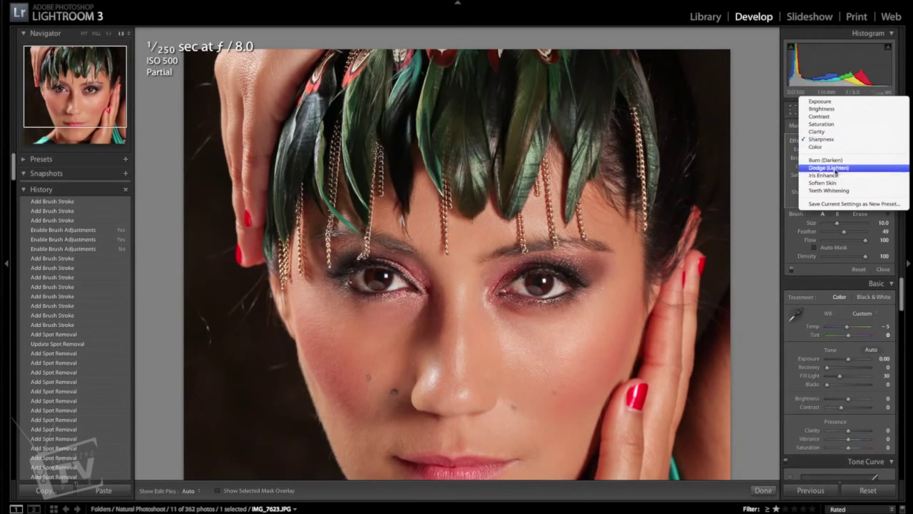
left_click(832, 6)
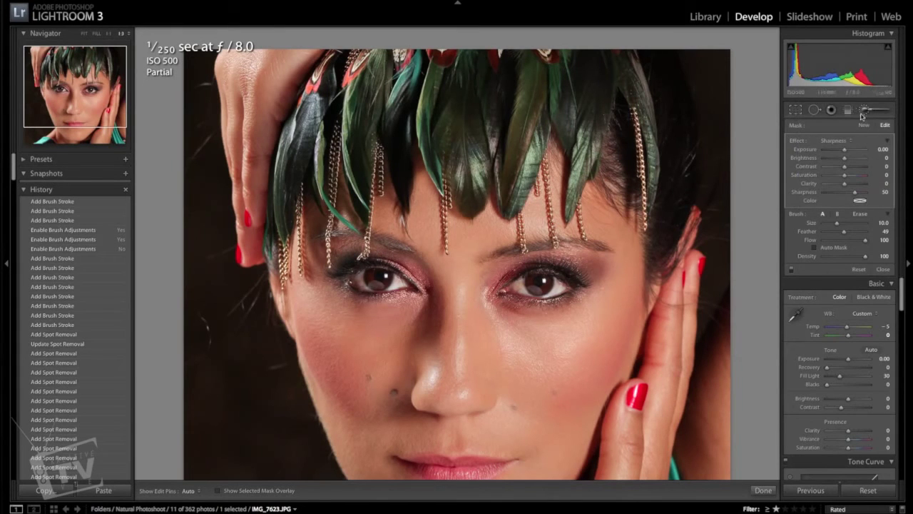
Set up a new brush mask from the Iris Enhance effect with Exposure 0.42, Saturation 13 and Clarity 50
left_click(864, 126)
left_click(865, 111)
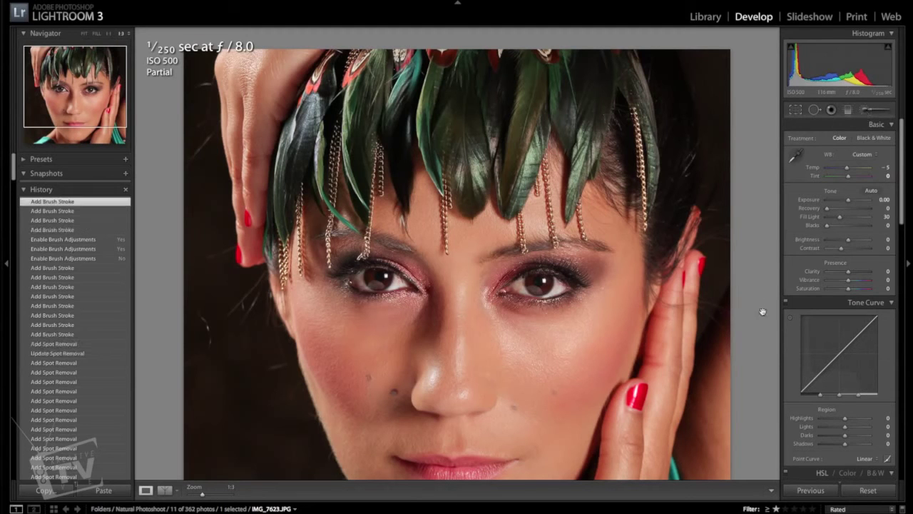
left_click(866, 111)
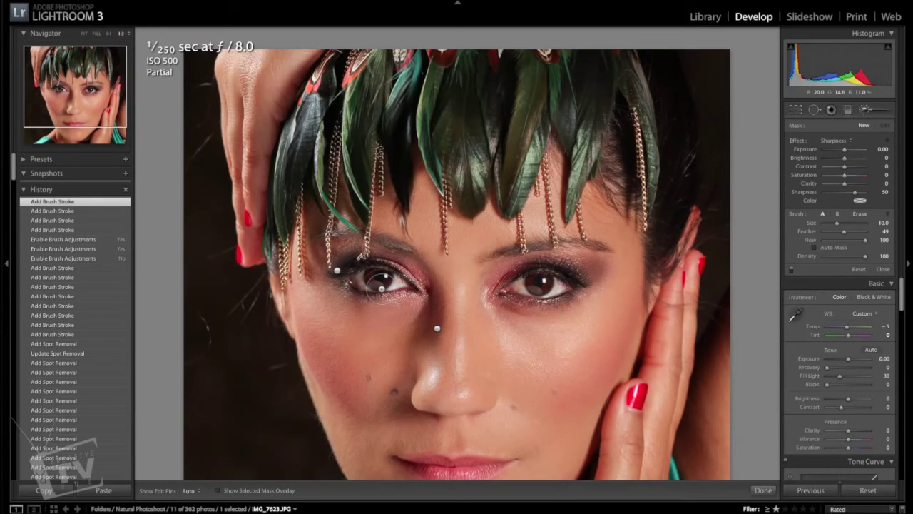
key("z")
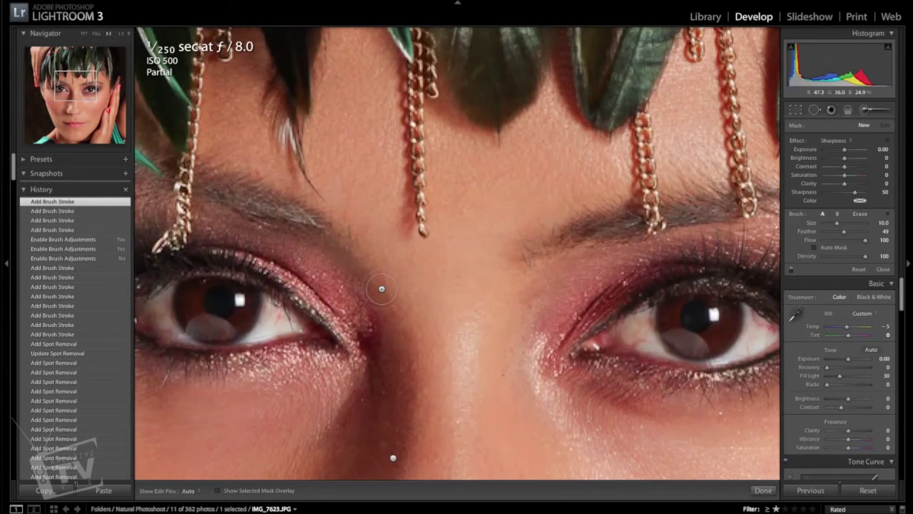
left_click_drag(258, 294, 364, 259)
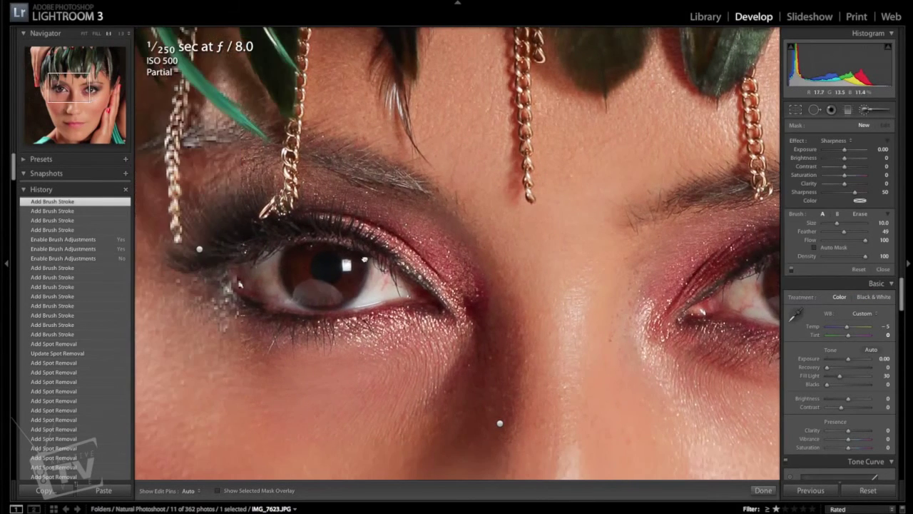
left_click(843, 141)
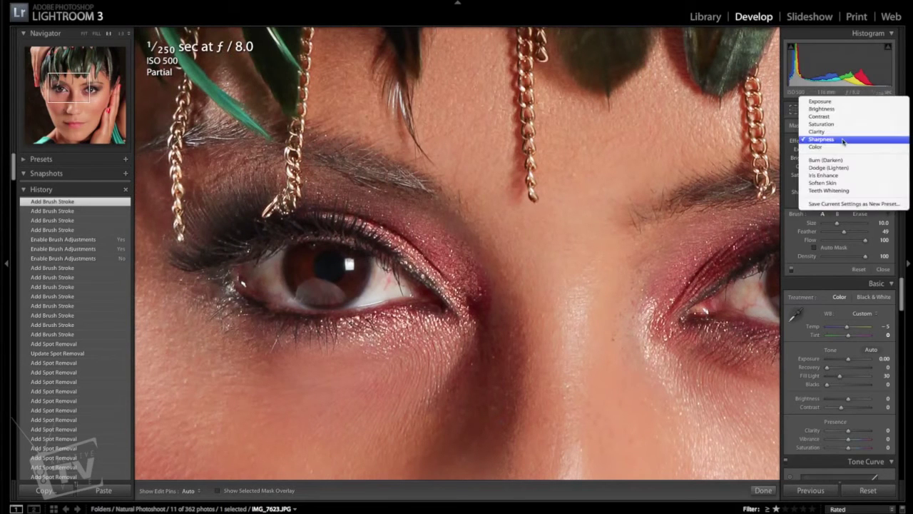
left_click(827, 175)
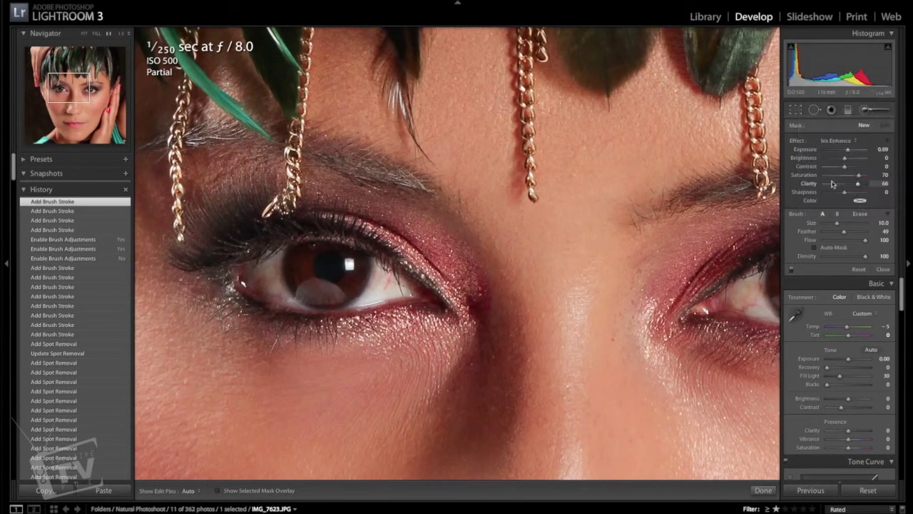
left_click_drag(850, 149, 848, 151)
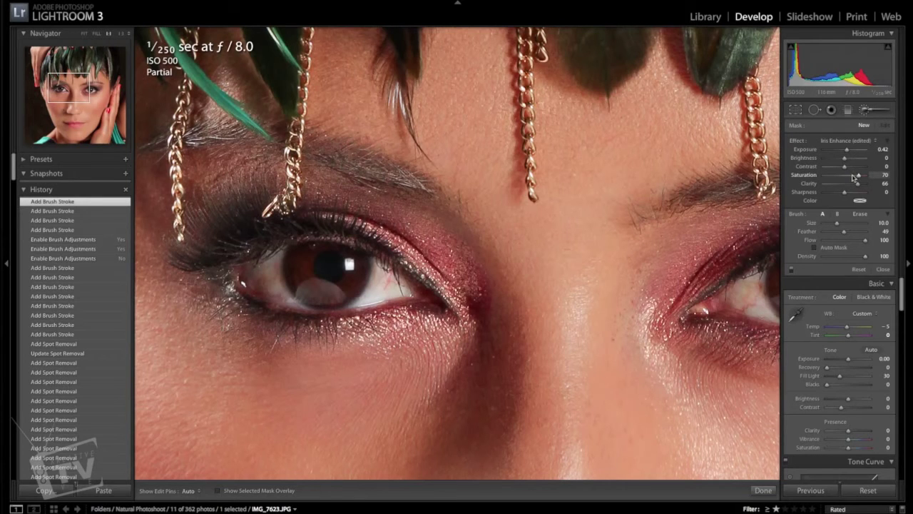
left_click_drag(853, 177, 852, 177)
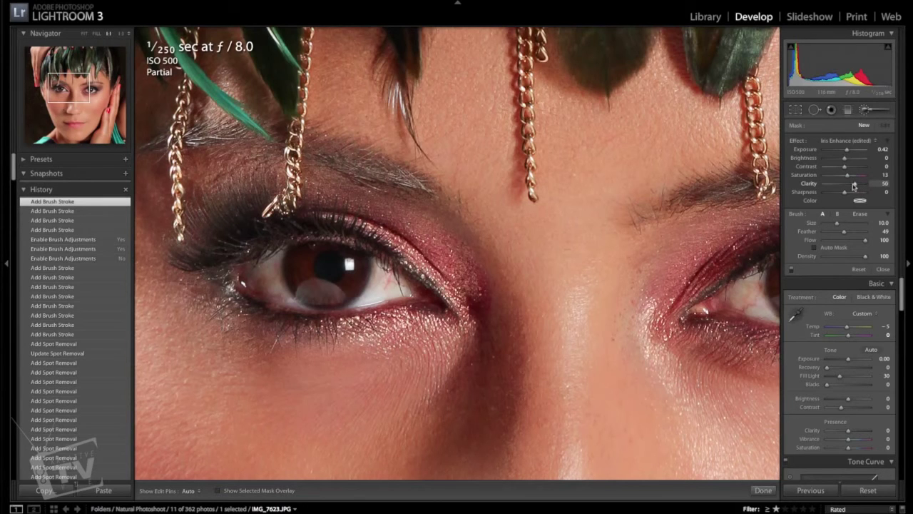
Paint the iris enhancement over the irises of both eyes with brush size 7.0
scroll(301, 260, "down", 3)
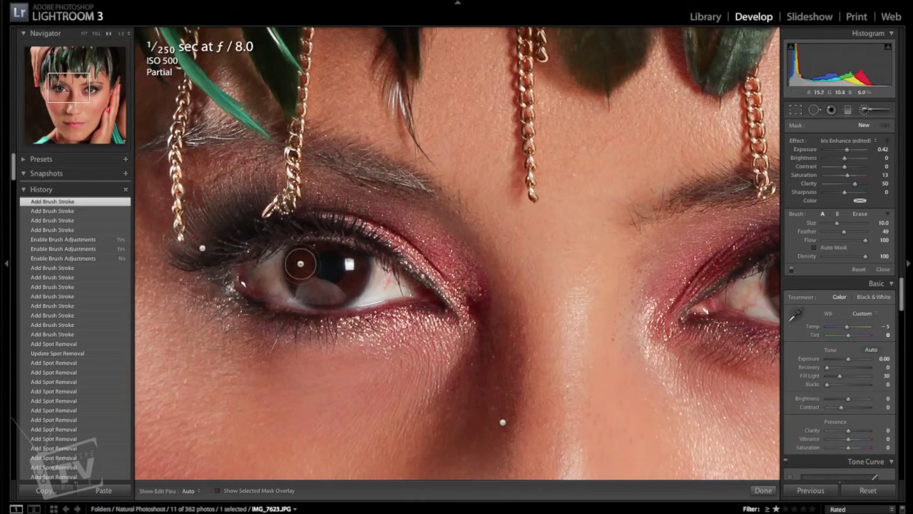
key("h")
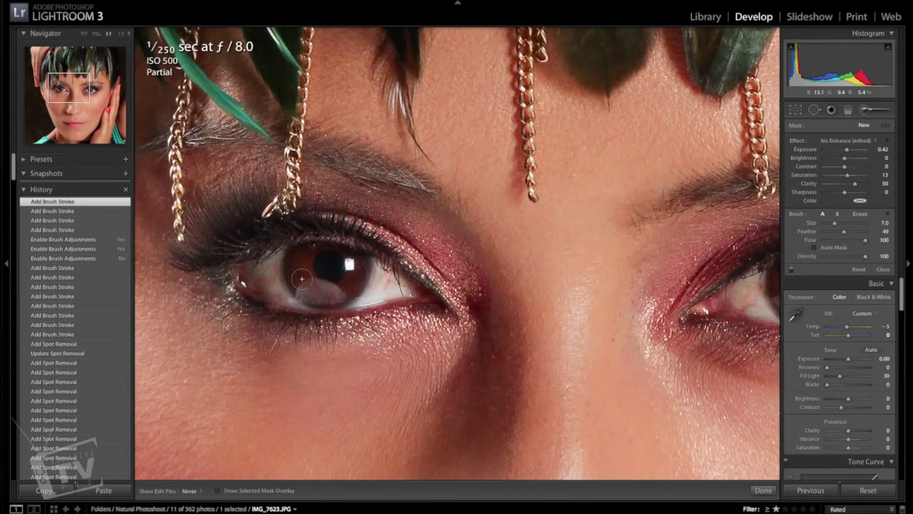
key("h")
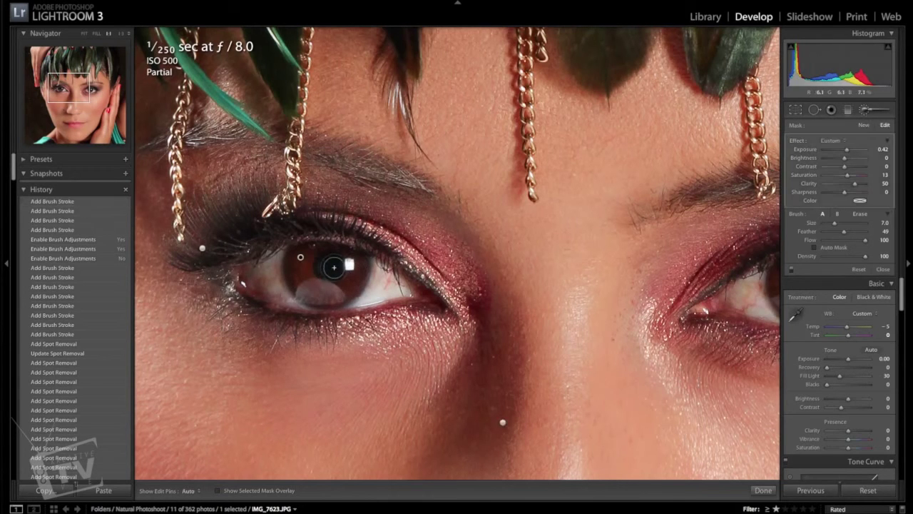
left_click_drag(754, 295, 573, 299)
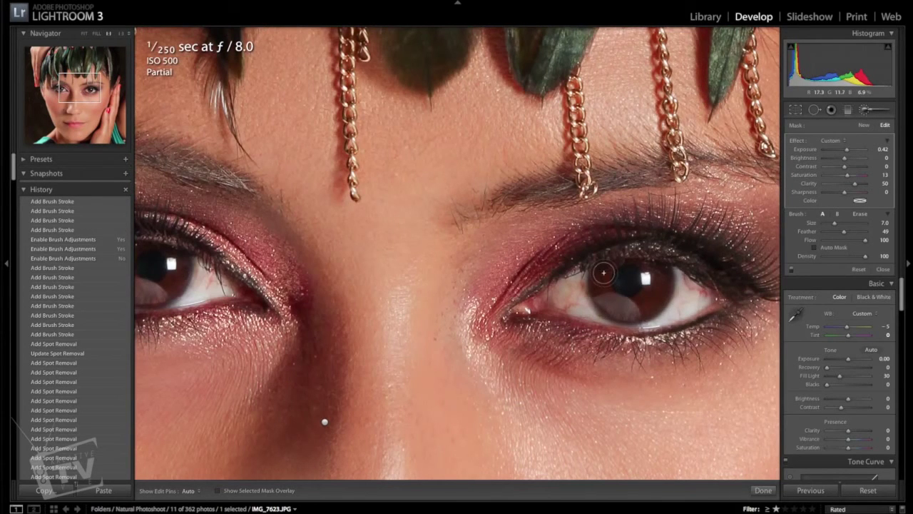
key("h")
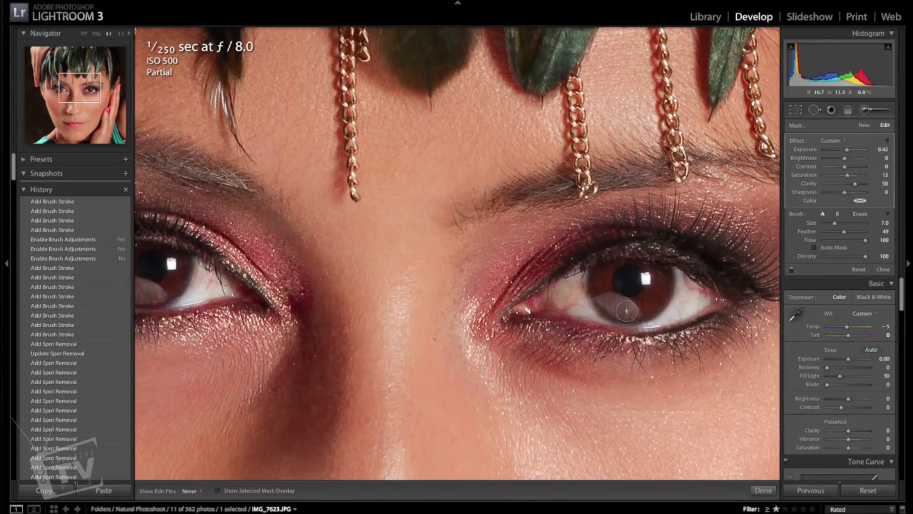
left_click_drag(657, 277, 650, 305)
key("h")
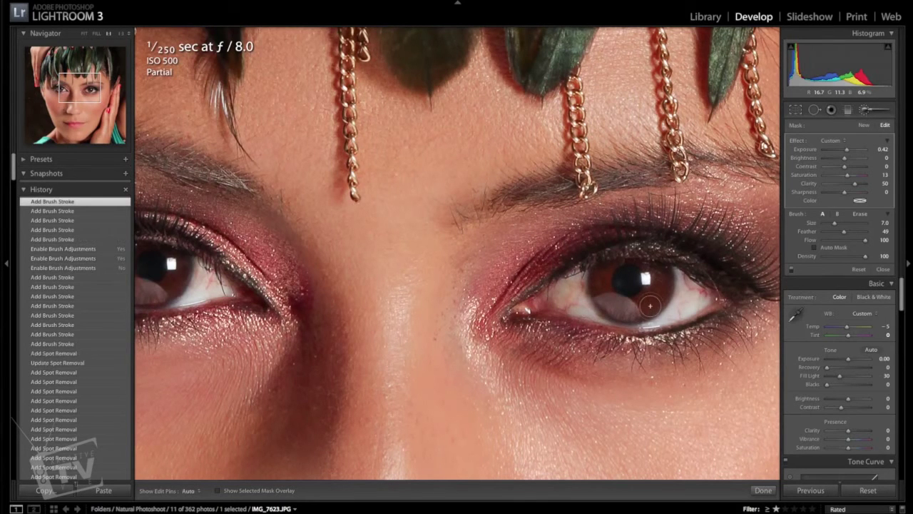
Finish the brush adjustments and compare the whole portrait with the original in the split and side-by-side Before/After views
key("z")
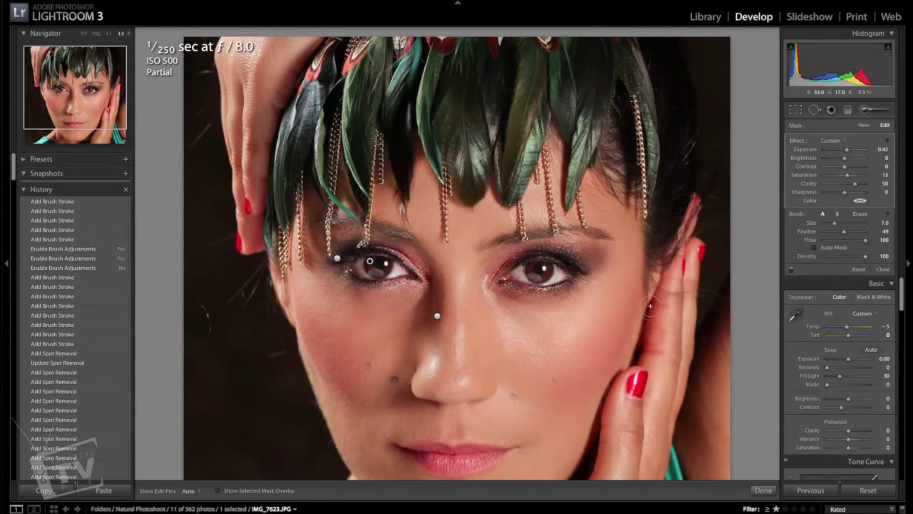
key("ctrl+minus")
key("ctrl+minus")
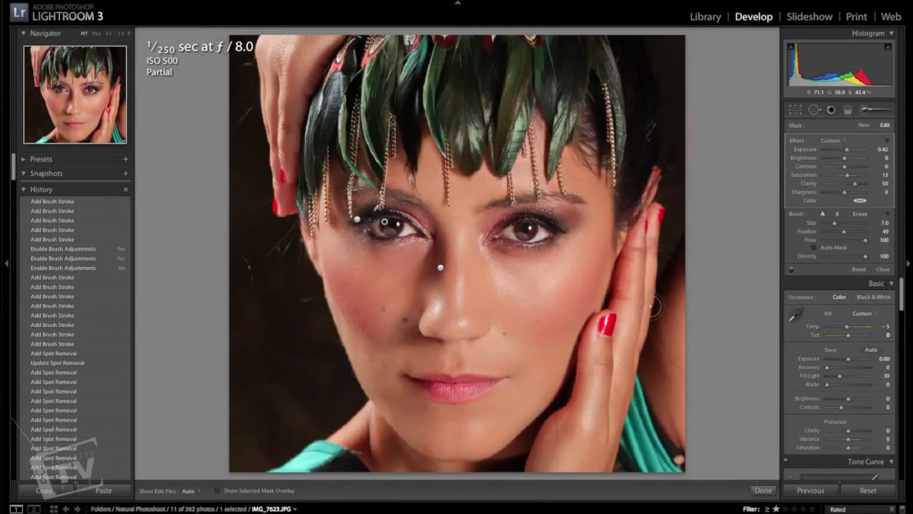
left_click(763, 491)
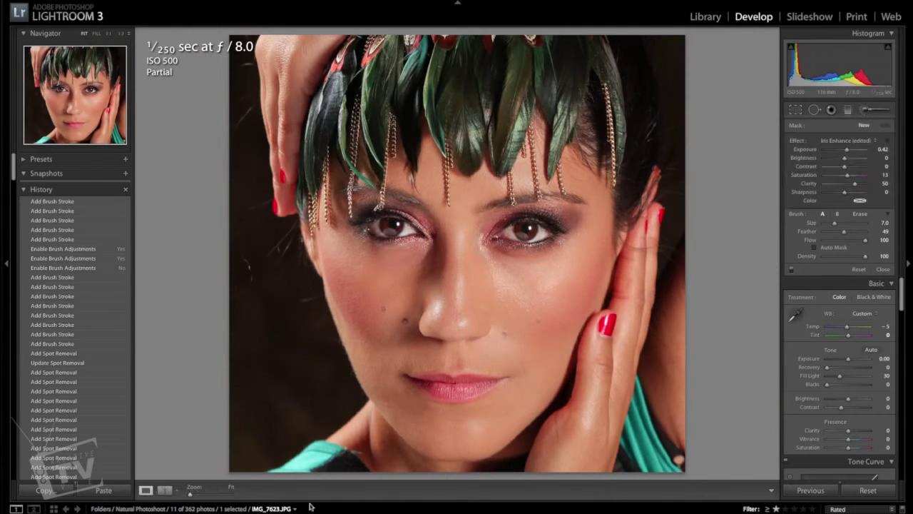
left_click(164, 491)
left_click(163, 491)
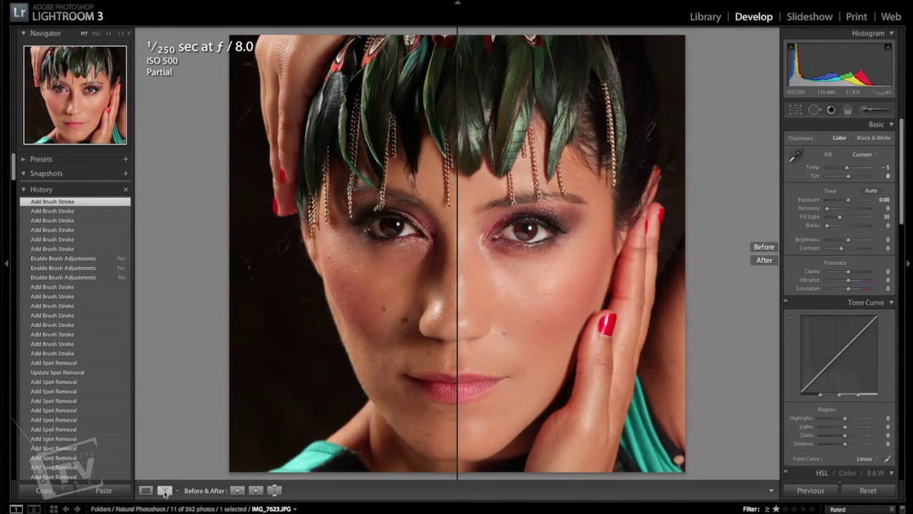
left_click(163, 491)
left_click(163, 491)
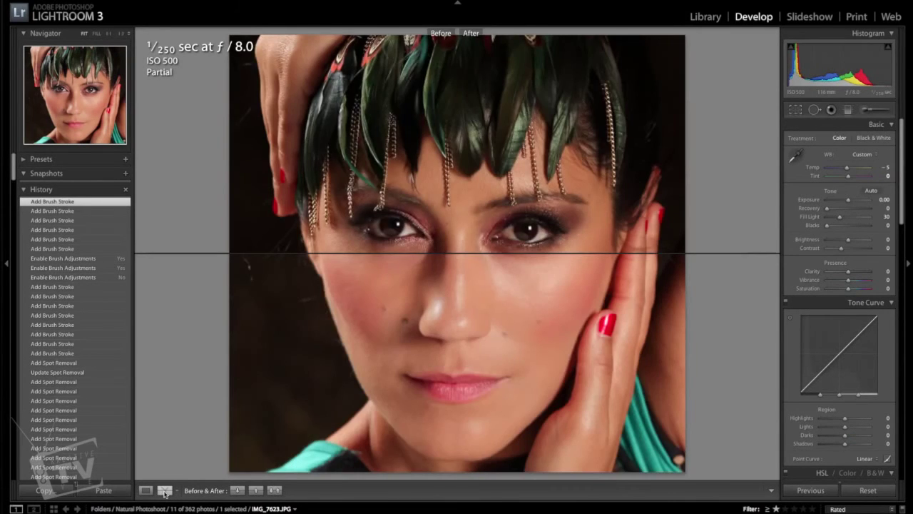
left_click(164, 491)
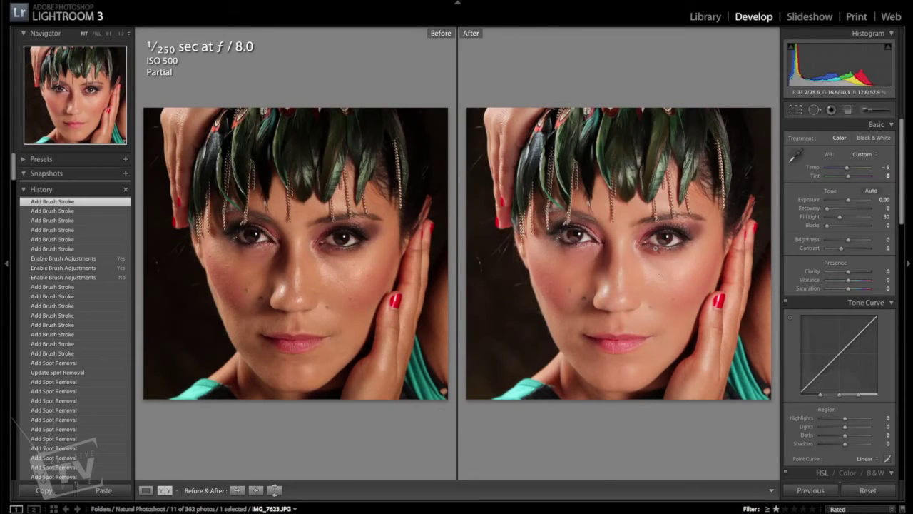
left_click(145, 490)
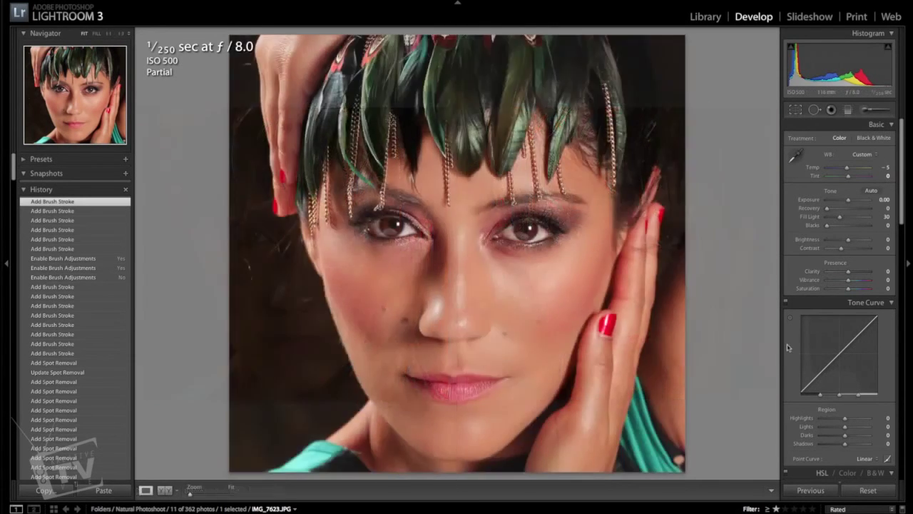
Set the Blue Primary Saturation in Camera Calibration to -12
scroll(788, 347, "down", 3)
scroll(789, 347, "down", 10)
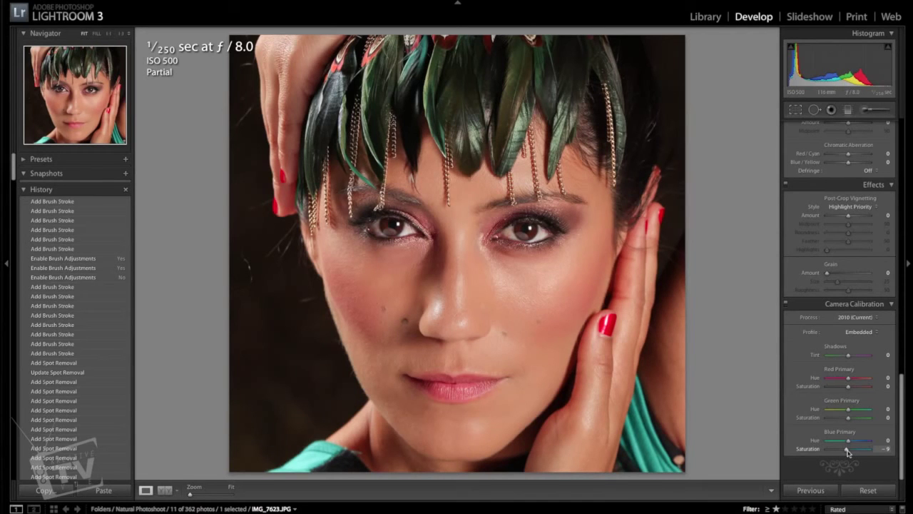
left_click_drag(848, 451, 845, 451)
scroll(799, 420, "up", 1)
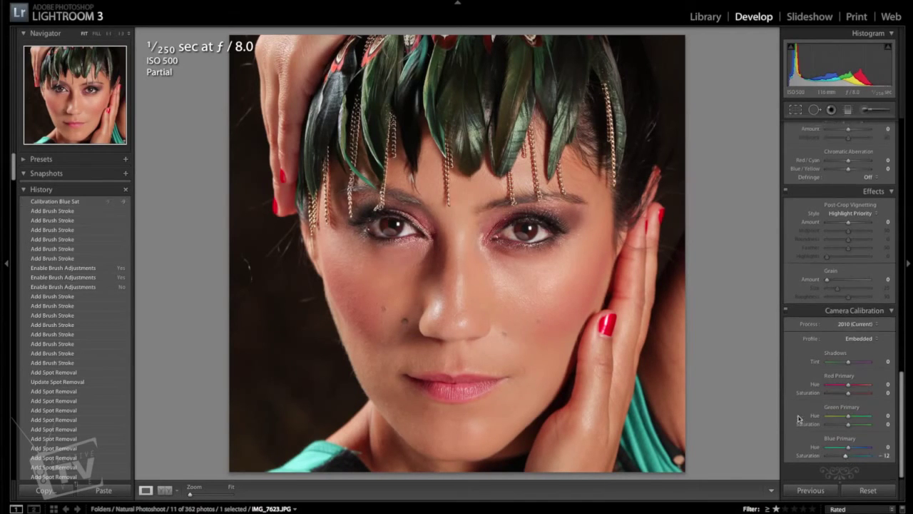
Set up the Adjustment Brush from the Exposure effect with Exposure -4.00 and Brightness -200
scroll(799, 420, "up", 5)
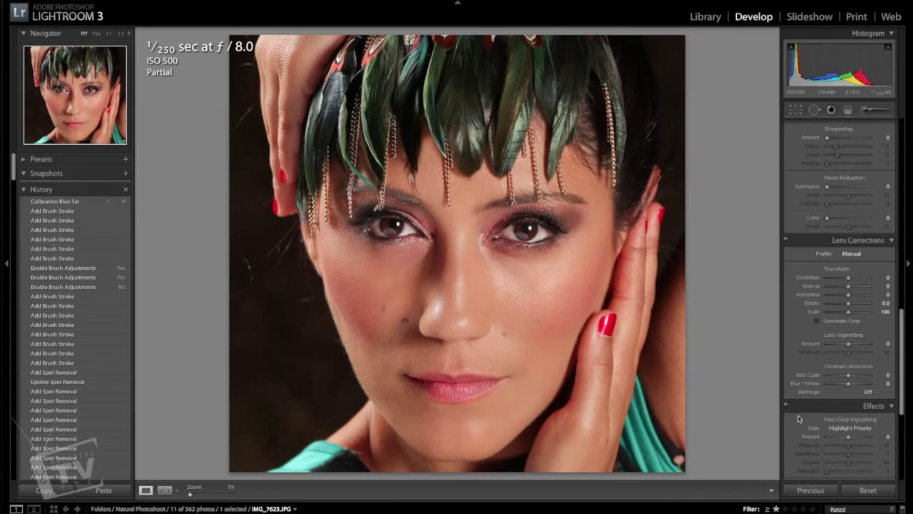
scroll(799, 420, "up", 5)
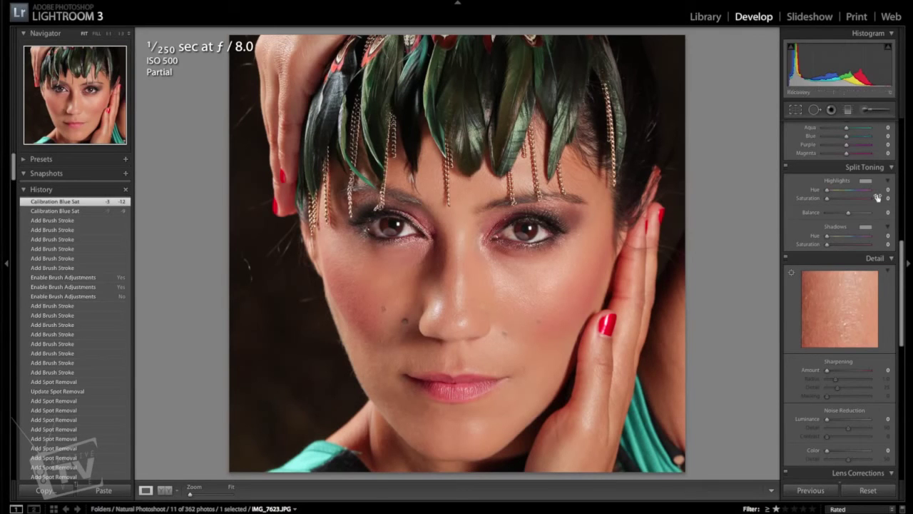
scroll(804, 241, "up", 6)
scroll(804, 240, "up", 3)
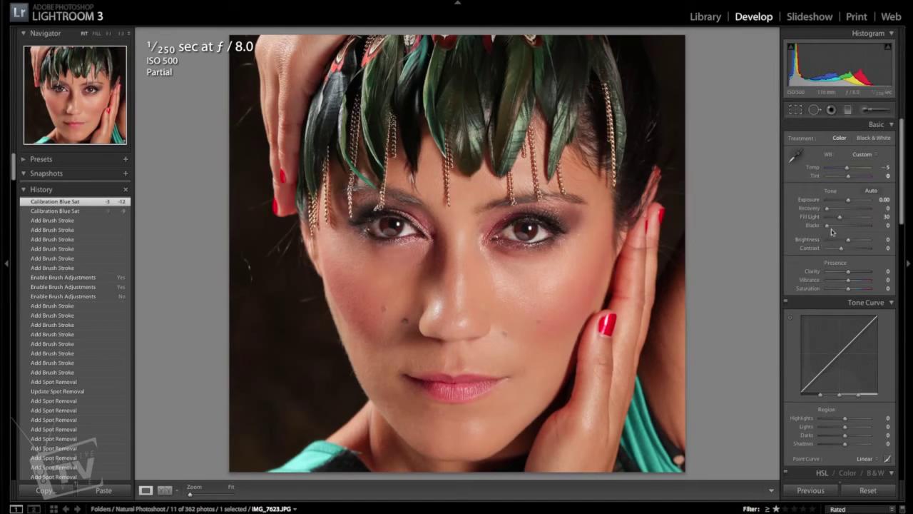
left_click(867, 109)
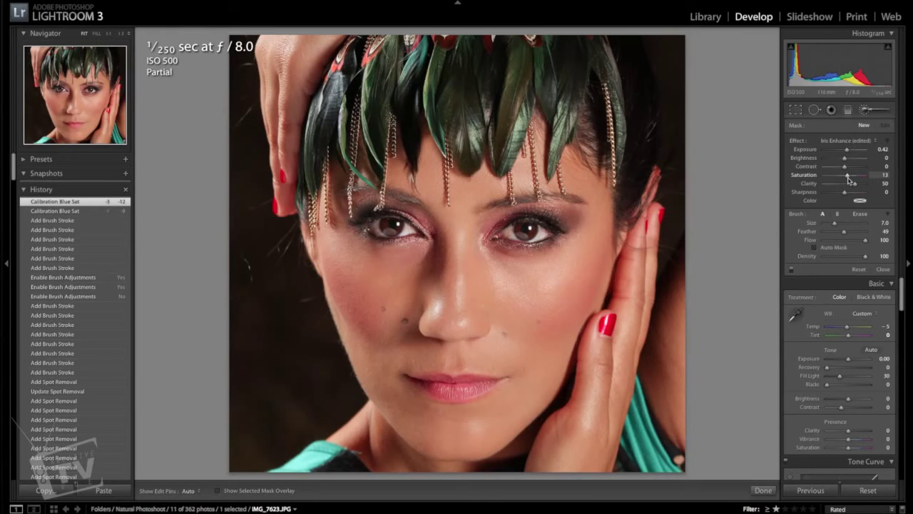
left_click(847, 142)
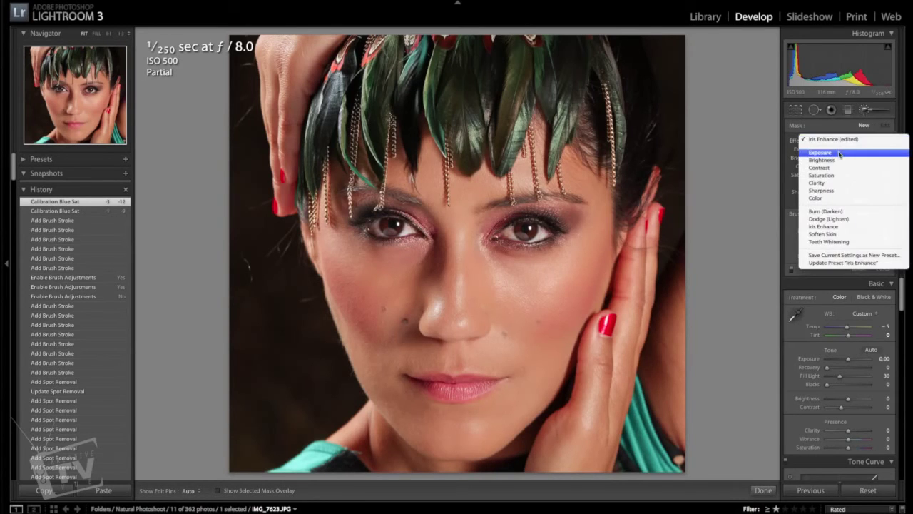
left_click(839, 153)
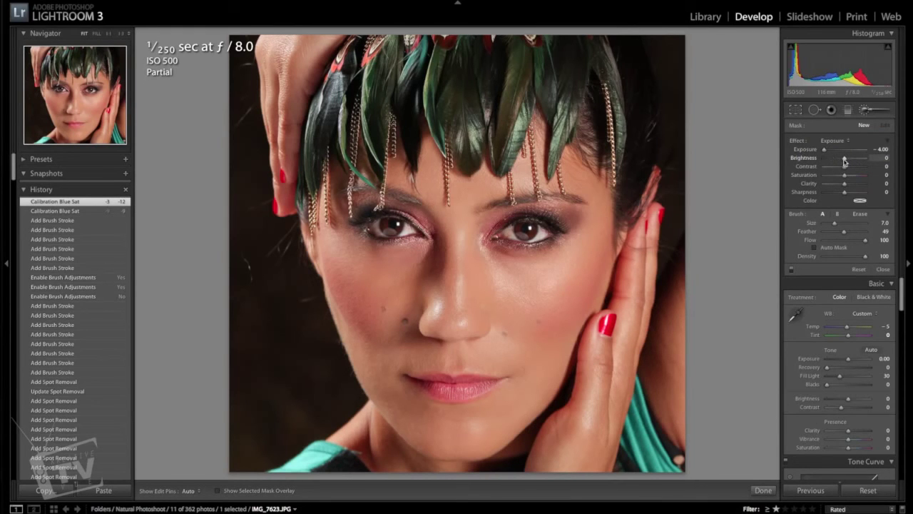
left_click_drag(845, 162, 822, 159)
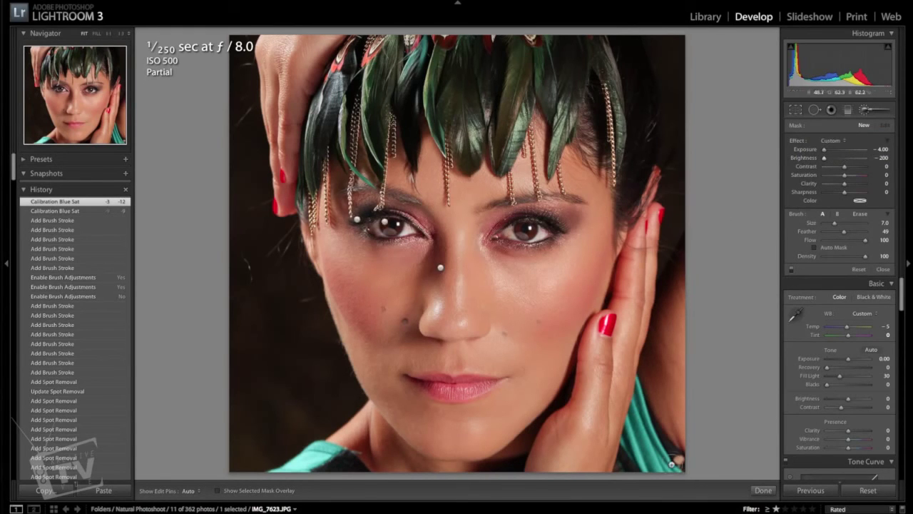
Hide the edit pins and paint the darkening over the background around the head and hands, enlarging the brush to size 10.0
scroll(671, 378, "up", 2)
key("h")
mouse_move(669, 379)
left_mouse_down()
mouse_move(660, 462)
mouse_move(689, 310)
mouse_move(684, 197)
mouse_move(682, 295)
mouse_move(657, 422)
mouse_move(646, 463)
left_mouse_up()
scroll(242, 336, "up", 3)
mouse_move(242, 336)
left_mouse_down()
mouse_move(256, 275)
mouse_move(316, 395)
mouse_move(236, 434)
mouse_move(259, 364)
mouse_move(232, 452)
mouse_move(271, 433)
left_mouse_up()
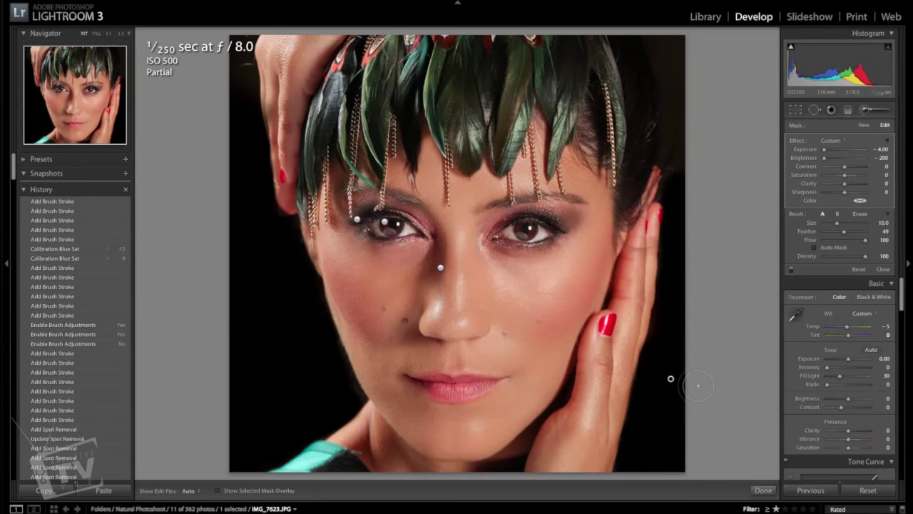
left_click_drag(698, 386, 685, 389)
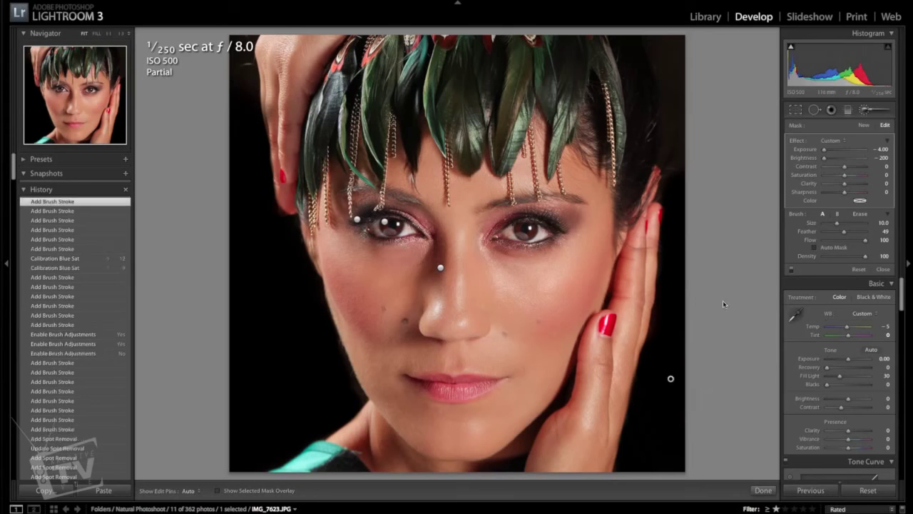
Set up a new brush mask from the Saturation effect with Saturation -29 and a pale yellow color tint
left_click(864, 126)
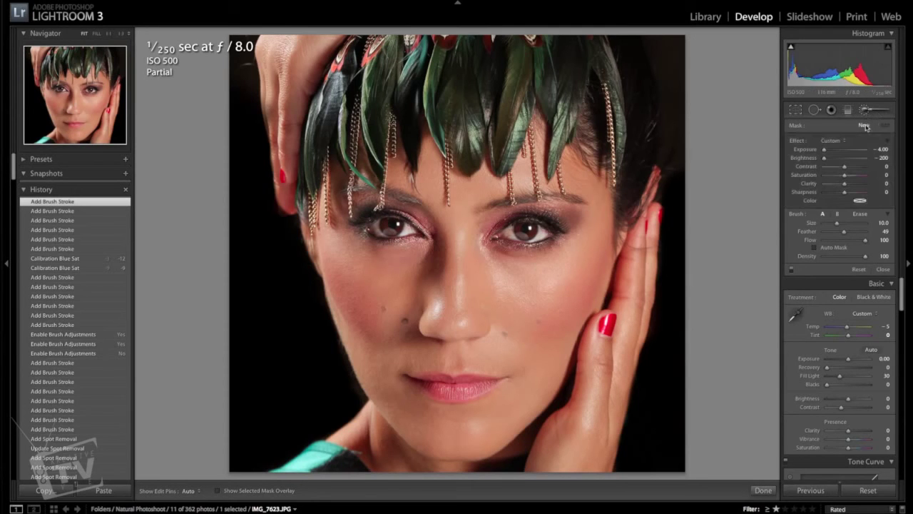
left_click(845, 141)
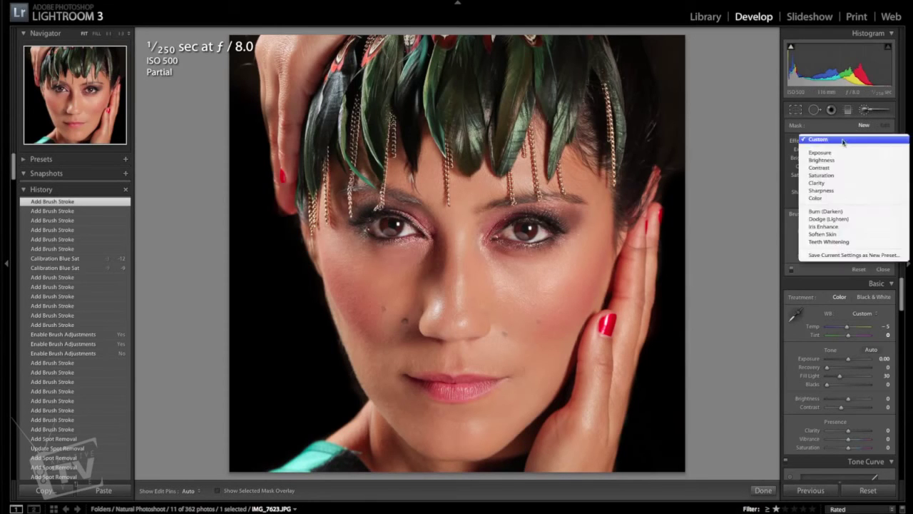
left_click(842, 176)
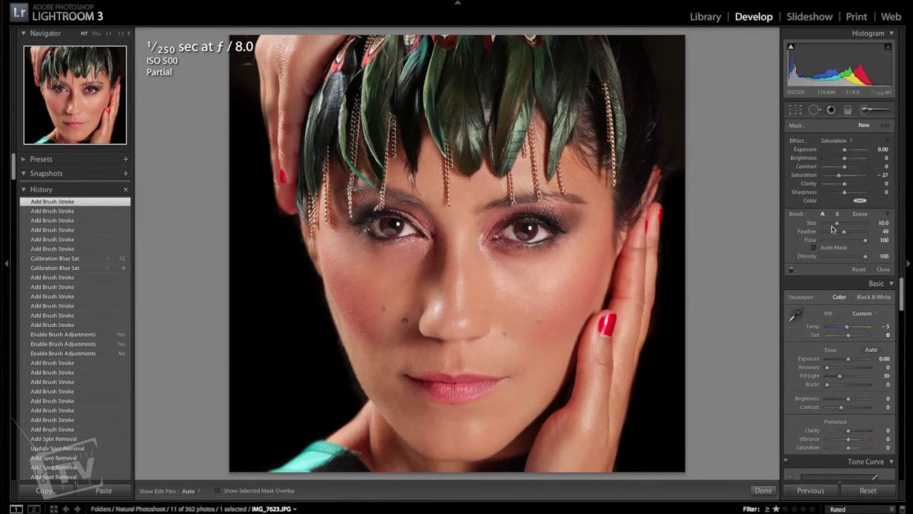
left_click(864, 203)
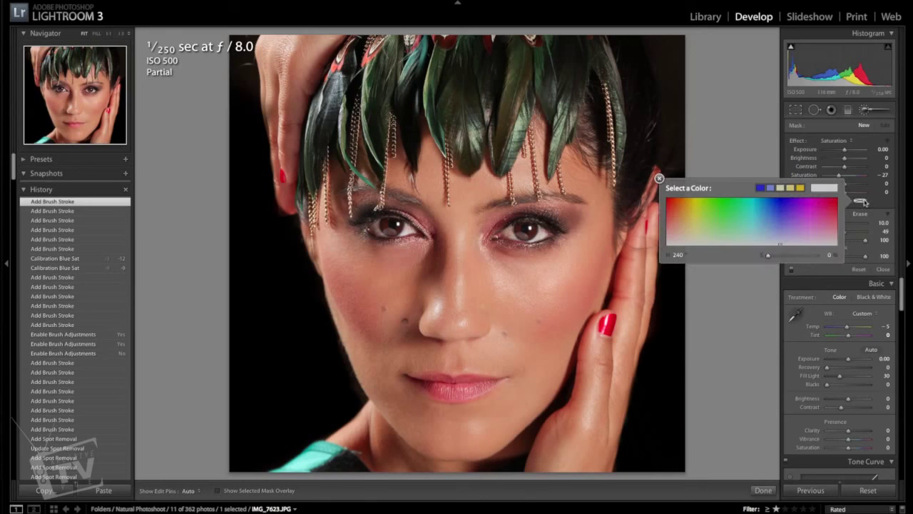
left_click(688, 223)
left_click(659, 178)
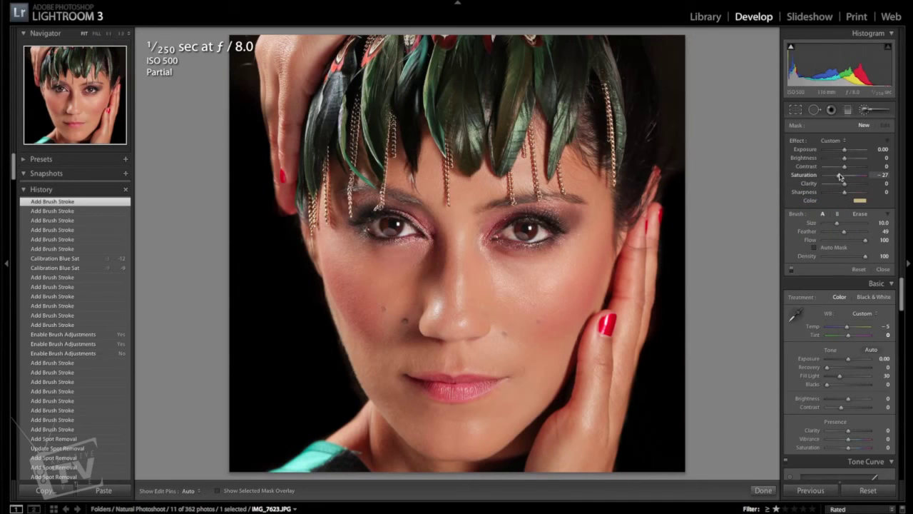
left_click_drag(840, 175, 838, 176)
Enable Auto Mask with brush size 7.0, paint over the red fingernails beside the cheek, and reduce the mask's Saturation to -55
left_click(814, 249)
scroll(607, 326, "down", 3)
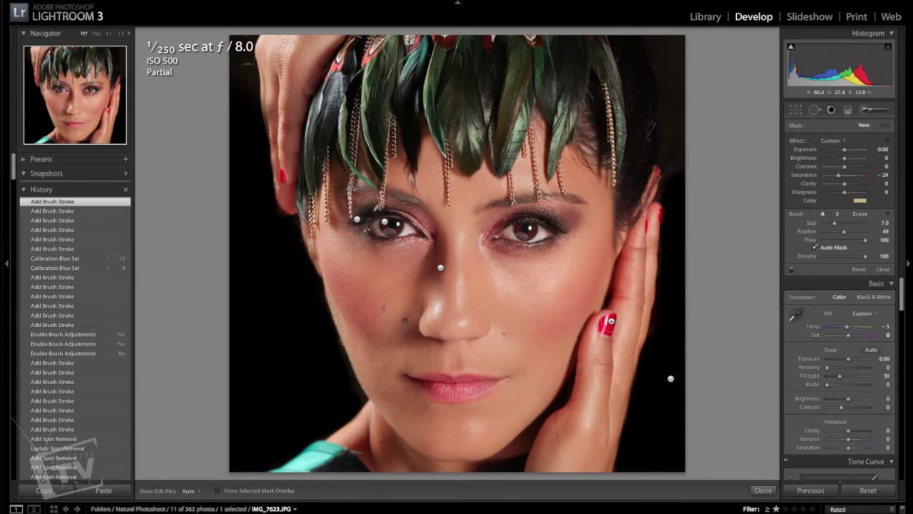
key("h")
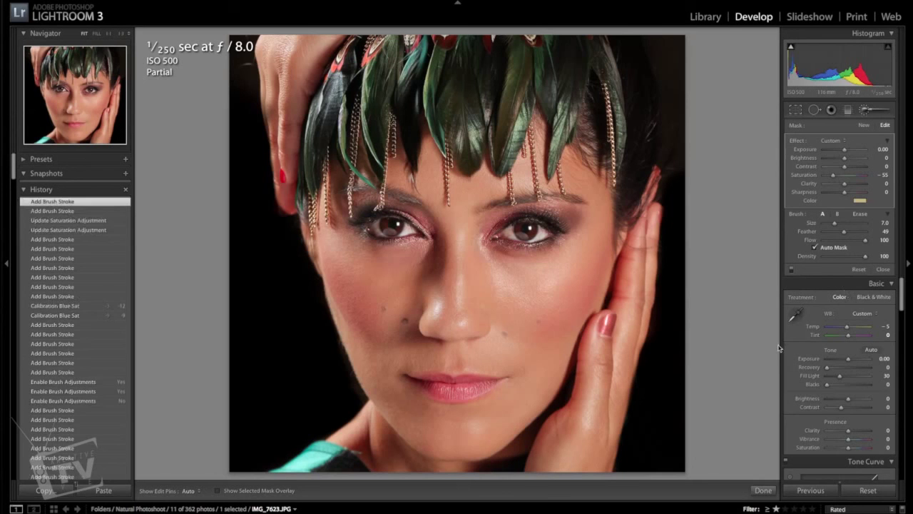
Set the Post-Crop Vignetting Amount to -59 in the Highlight Priority style
scroll(791, 374, "down", 10)
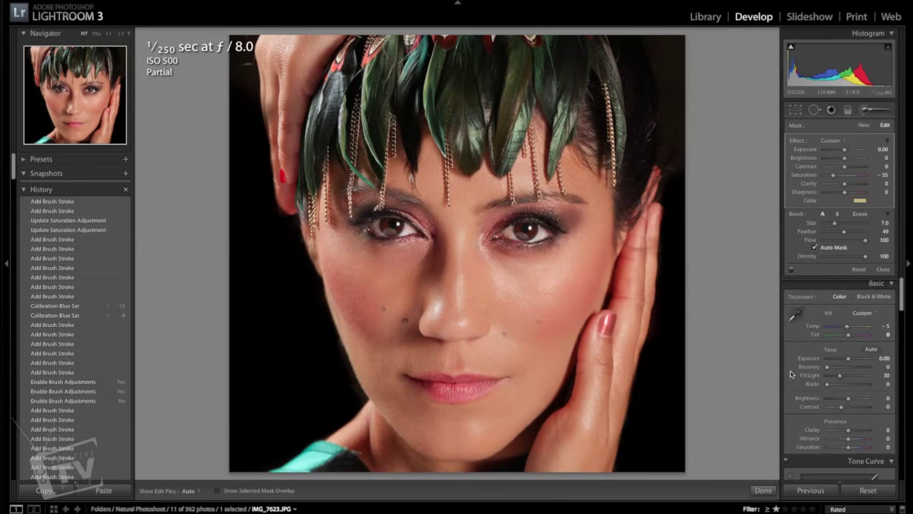
scroll(791, 374, "down", 8)
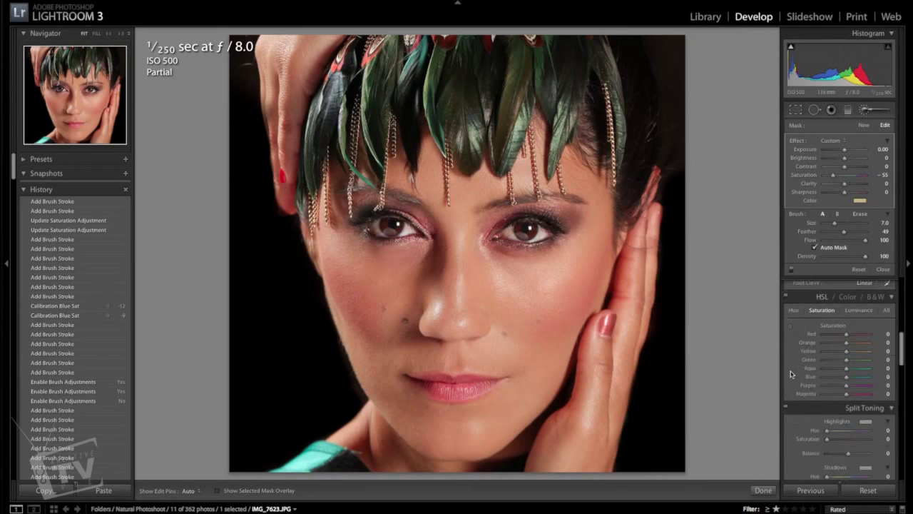
scroll(809, 383, "down", 5)
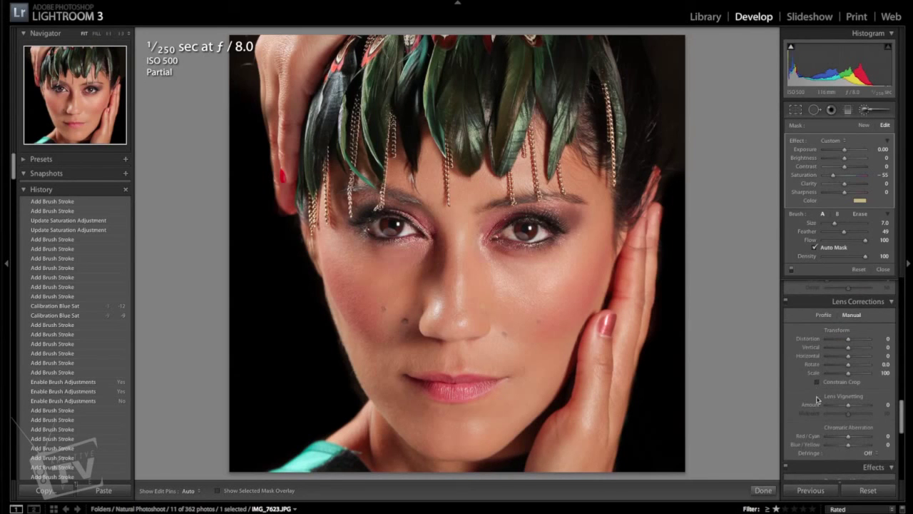
scroll(818, 453, "down", 5)
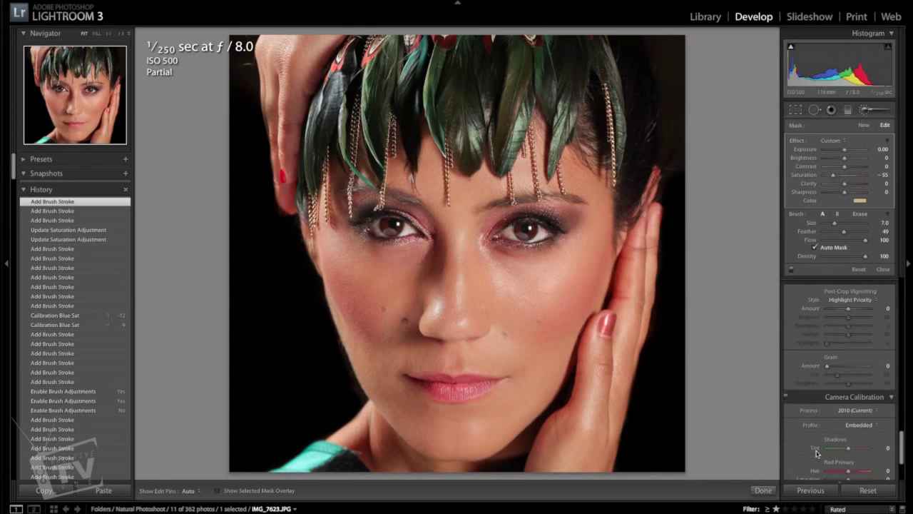
scroll(817, 453, "up", 1)
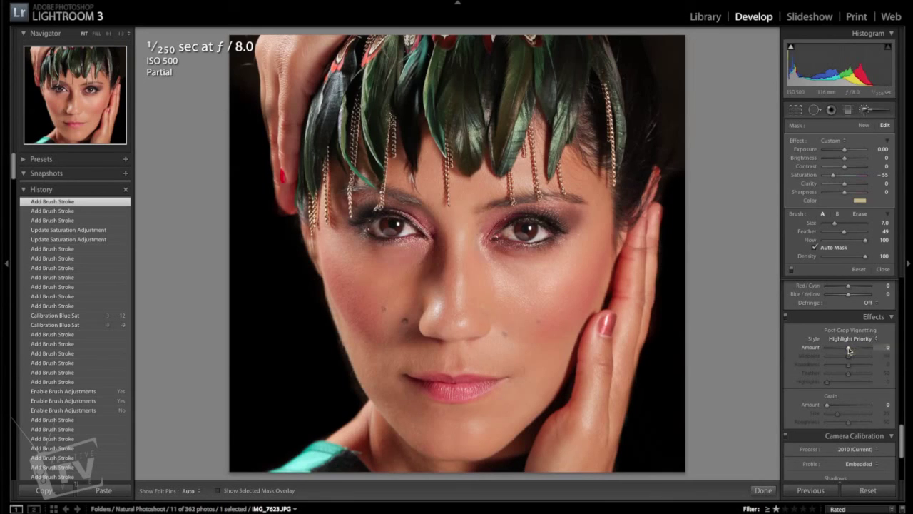
left_click_drag(849, 349, 838, 350)
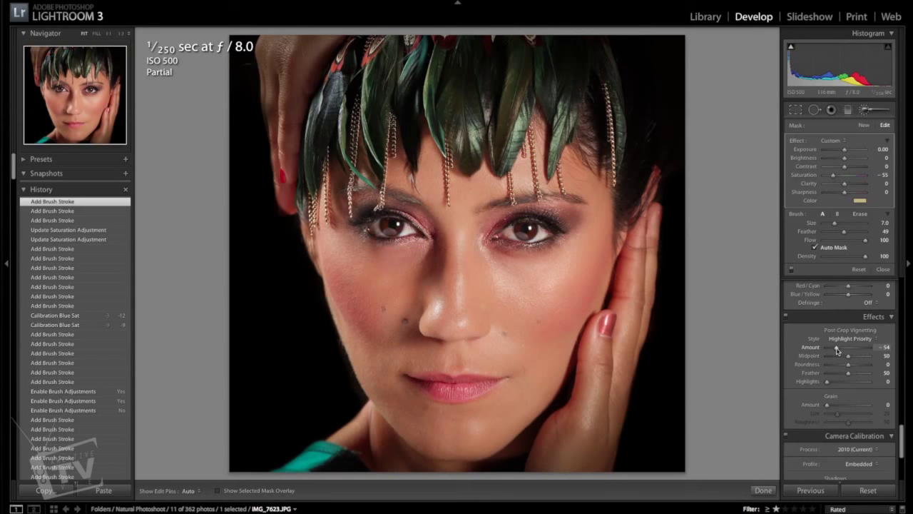
left_click_drag(838, 350, 837, 350)
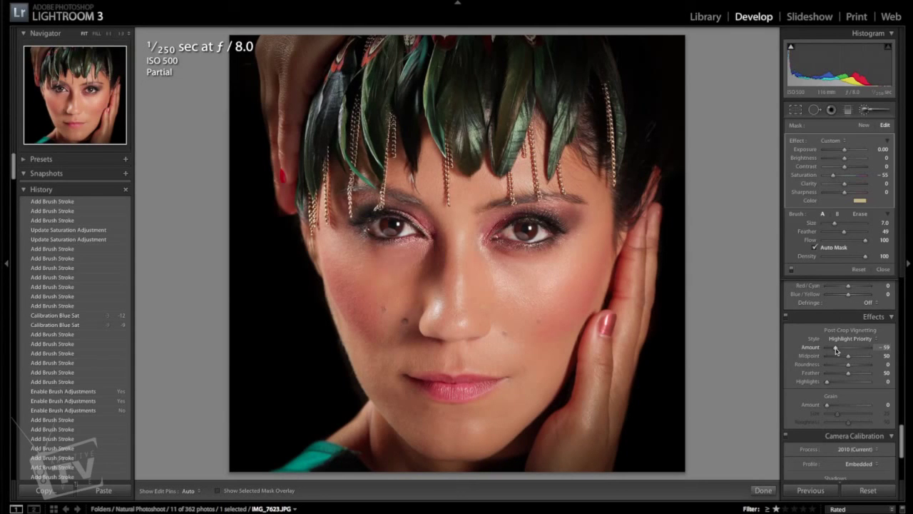
left_click_drag(836, 349, 836, 349)
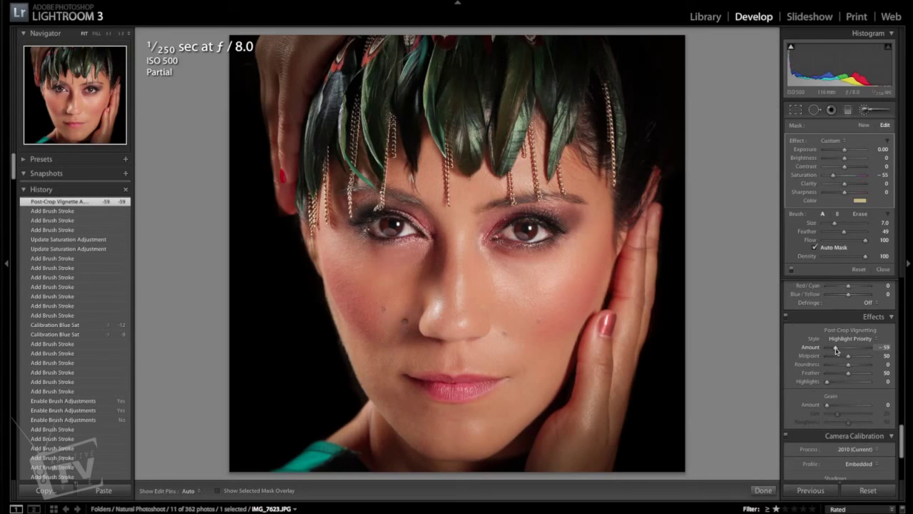